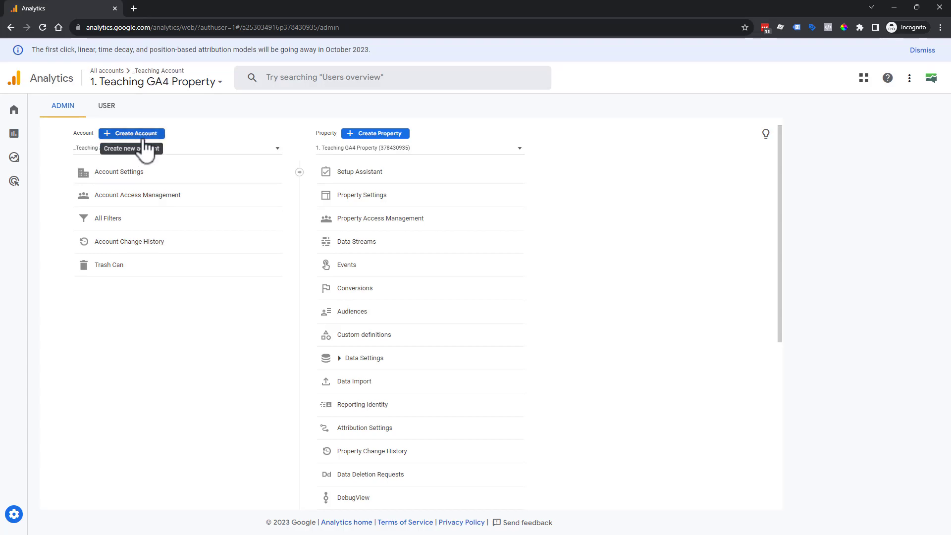
# - Start creating a new Analytics account and name it "This is a Test Property for 2023"
pyautogui.click(143, 136)
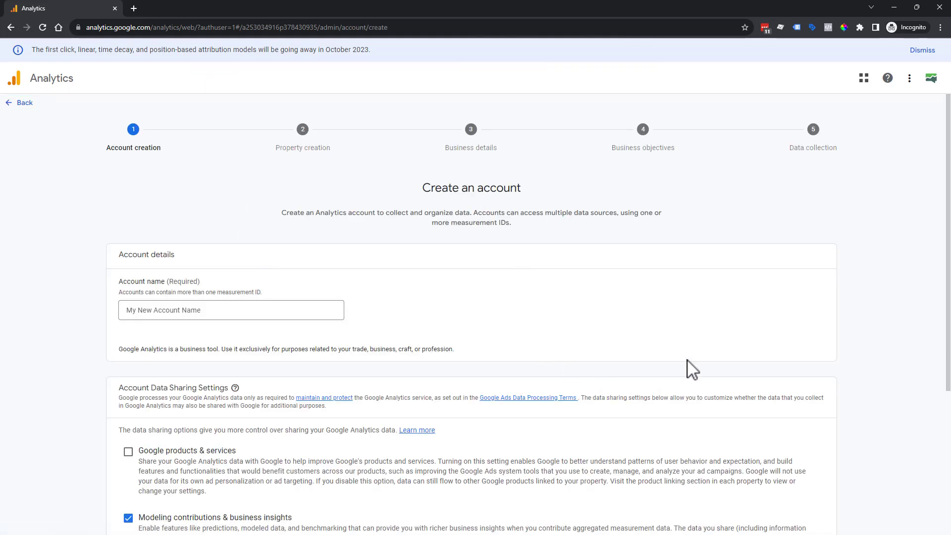
pyautogui.scroll(-5, 354, 372)
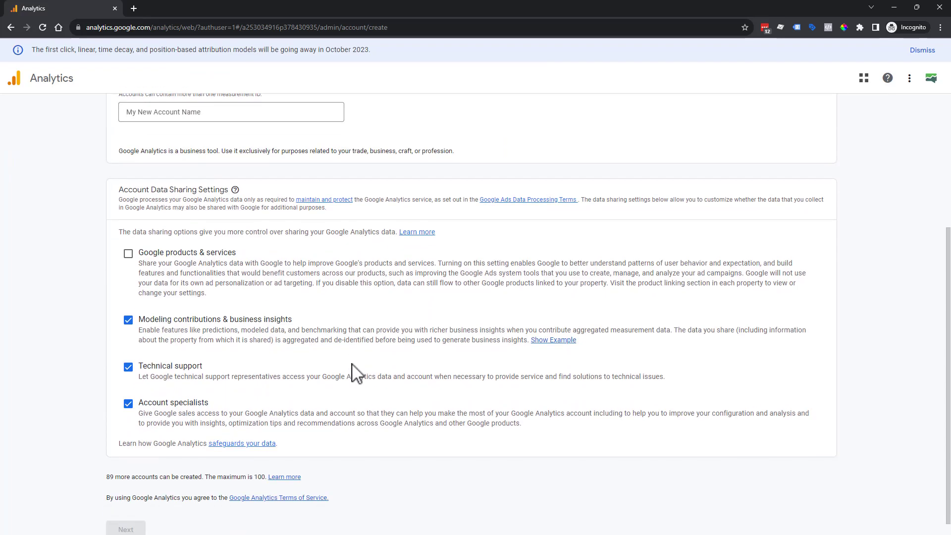
pyautogui.scroll(5, 356, 375)
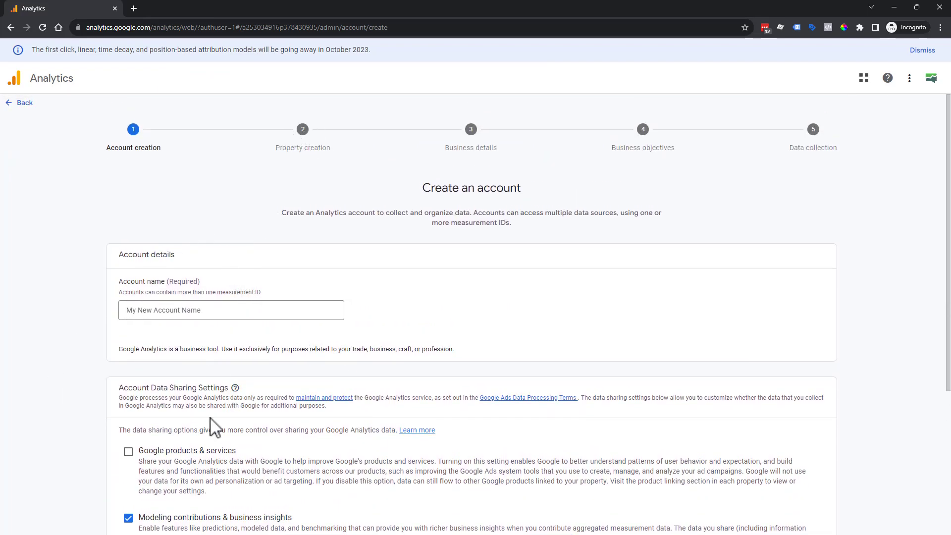
pyautogui.scroll(-3, 185, 464)
pyautogui.scroll(1, 297, 396)
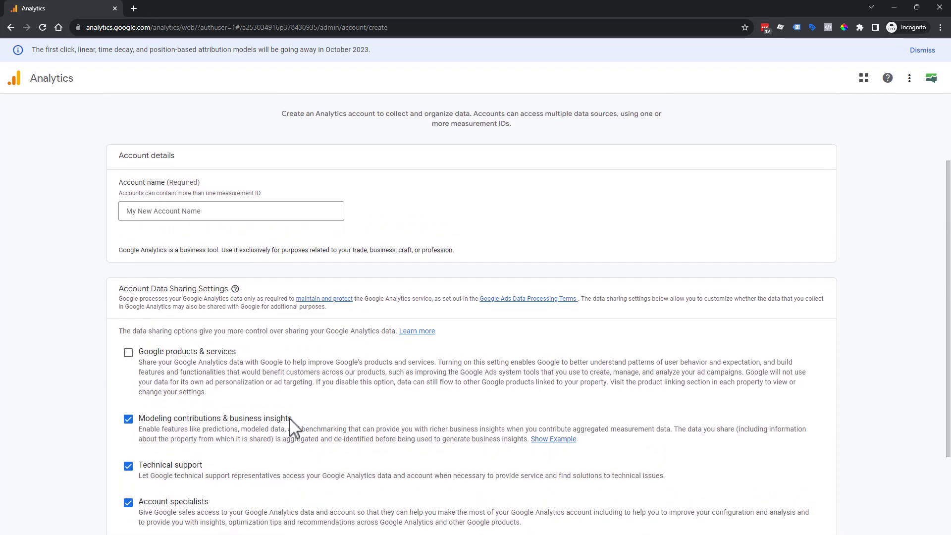
pyautogui.click(173, 211)
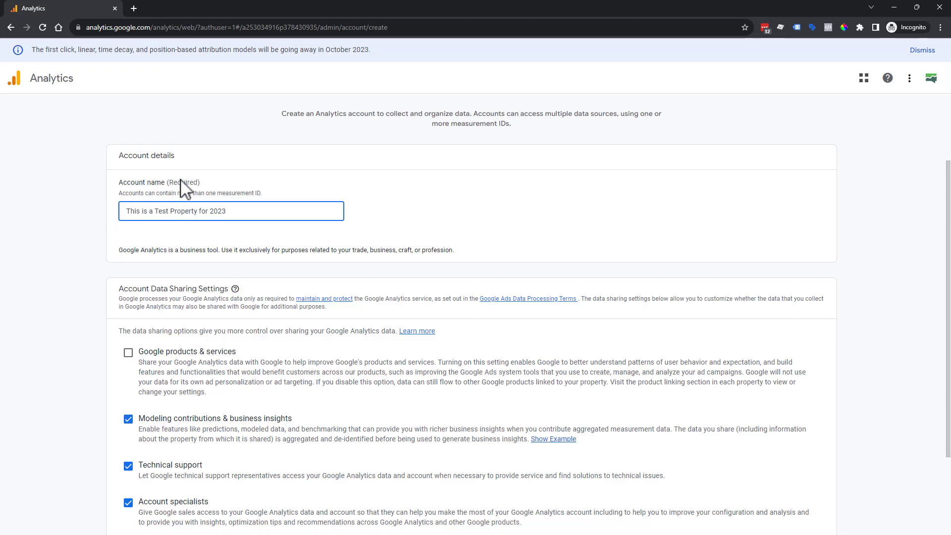
# - Enable data sharing with Google products & services for the account and continue to property creation
pyautogui.scroll(-1, 270, 212)
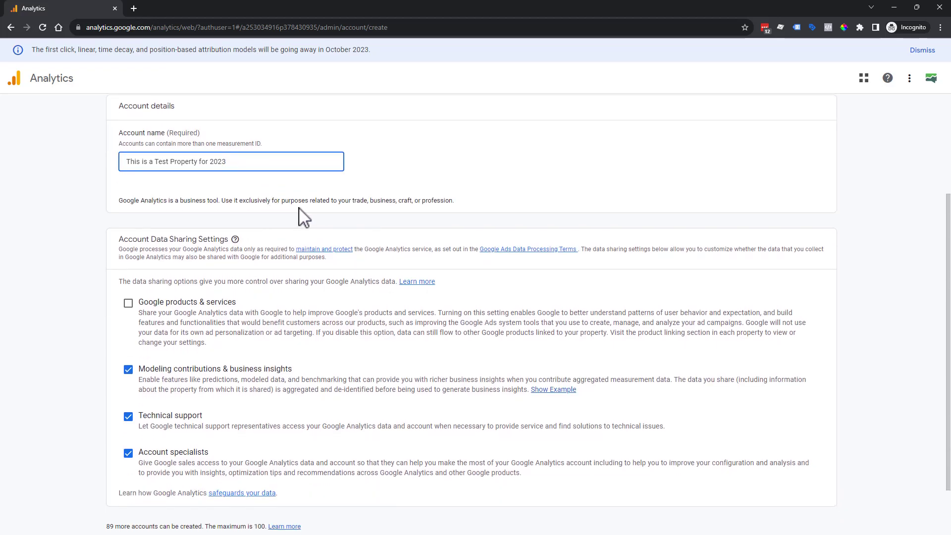
pyautogui.scroll(-1, 299, 215)
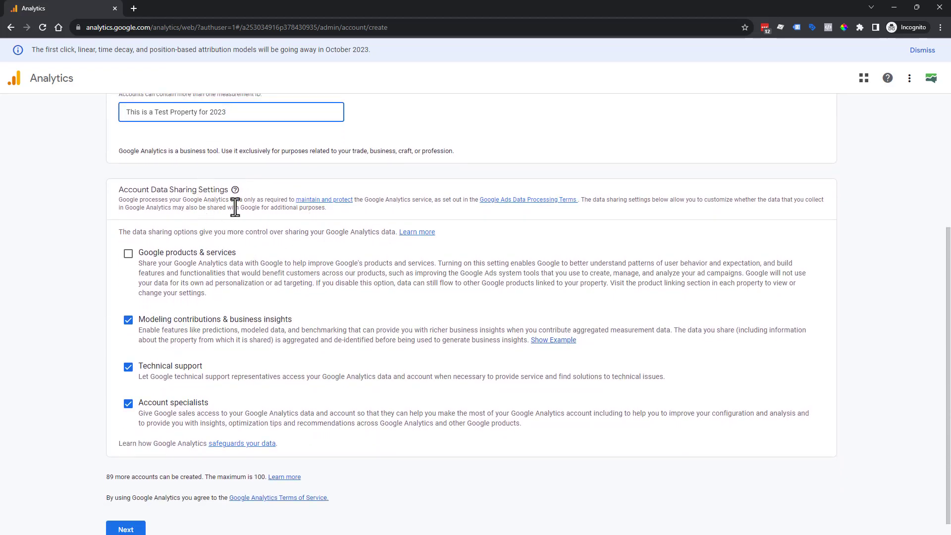
pyautogui.click(128, 253)
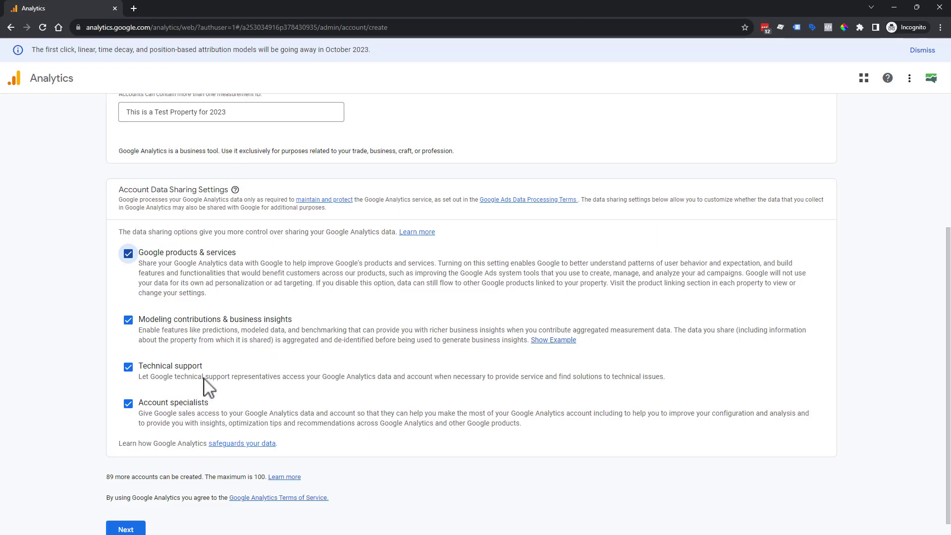
pyautogui.scroll(-1, 193, 371)
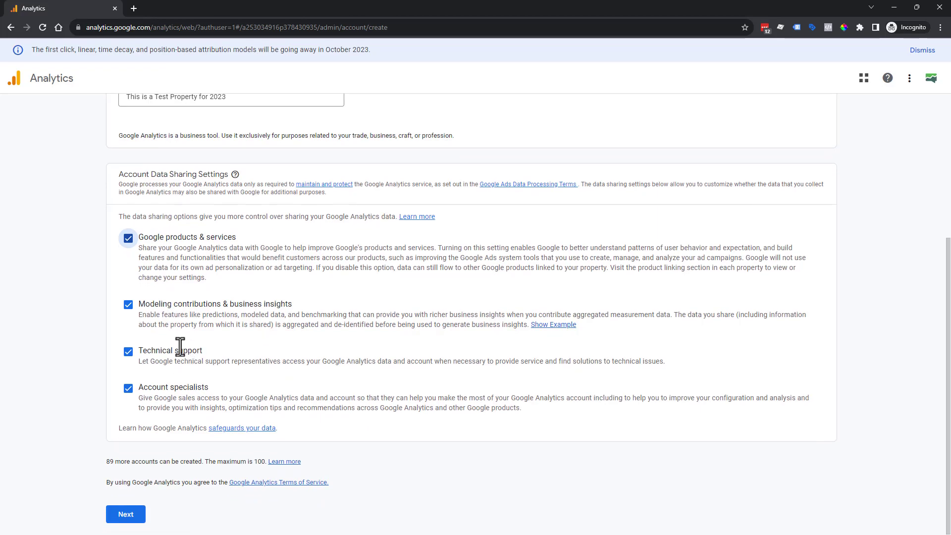
pyautogui.click(125, 514)
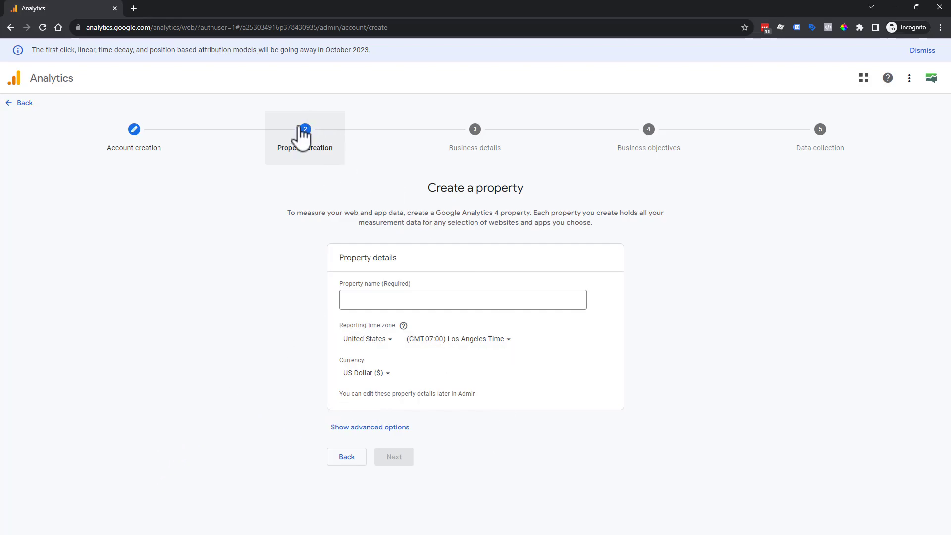
# - Name the property "This is a test property for 2023" and set its reporting time zone to (GMT-04:00) New York Time
pyautogui.click(453, 301)
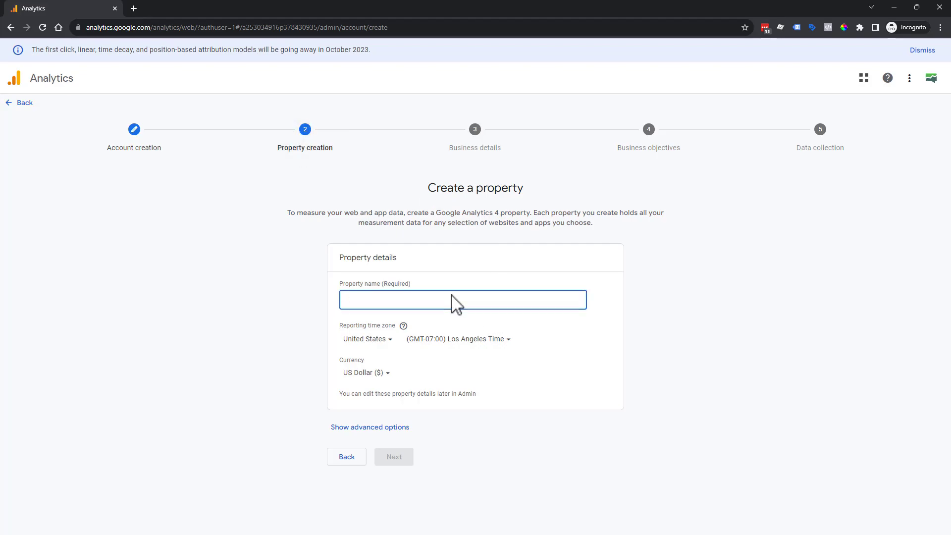
pyautogui.write('This is a test property for 2023')
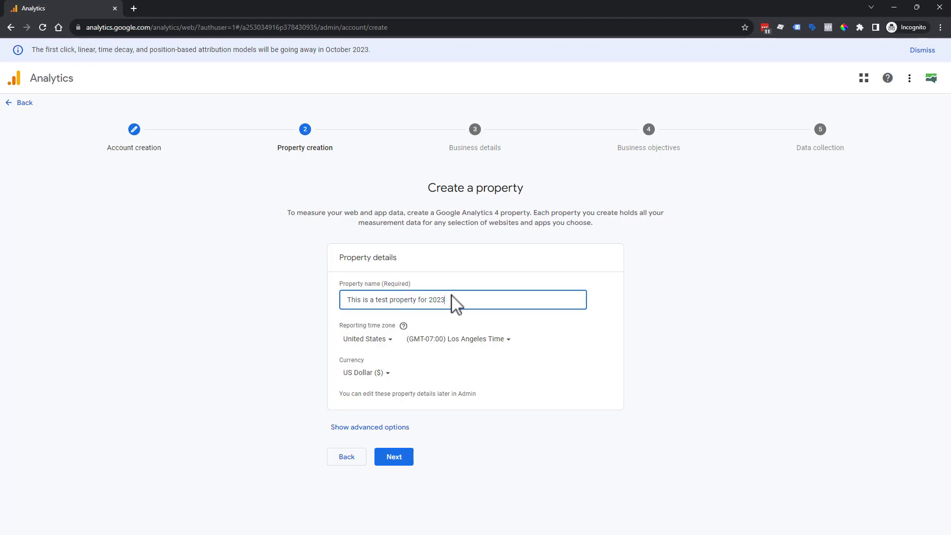
pyautogui.click(468, 341)
pyautogui.scroll(-1, 524, 304)
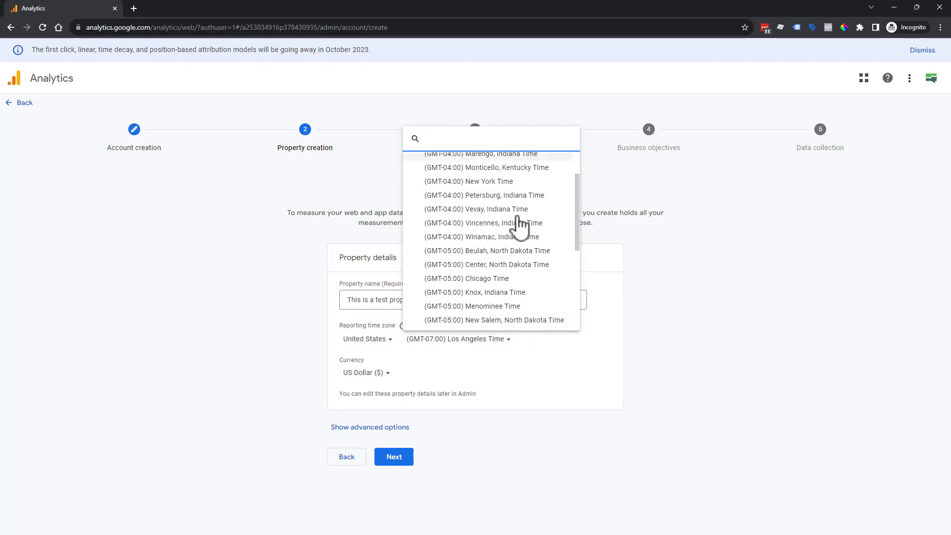
pyautogui.scroll(-1, 531, 259)
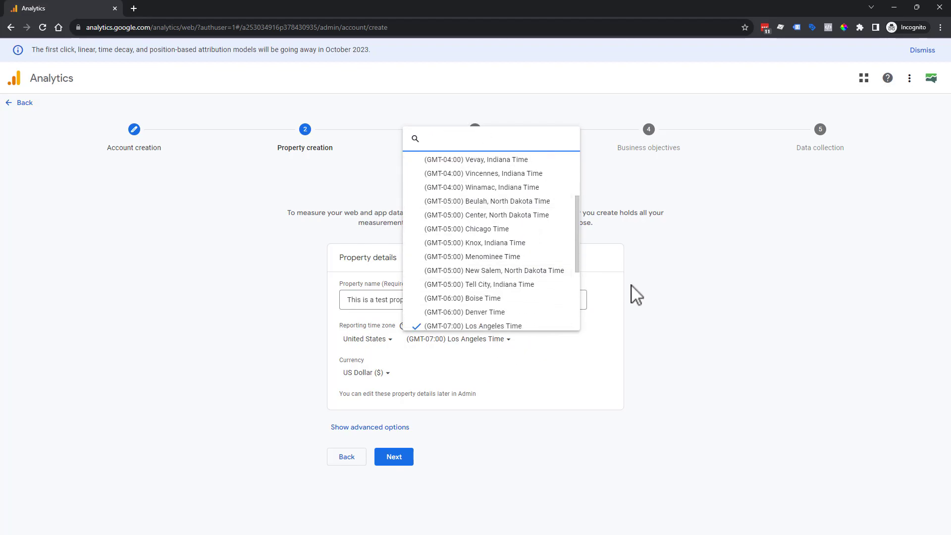
pyautogui.scroll(-1, 545, 277)
pyautogui.scroll(-1, 550, 290)
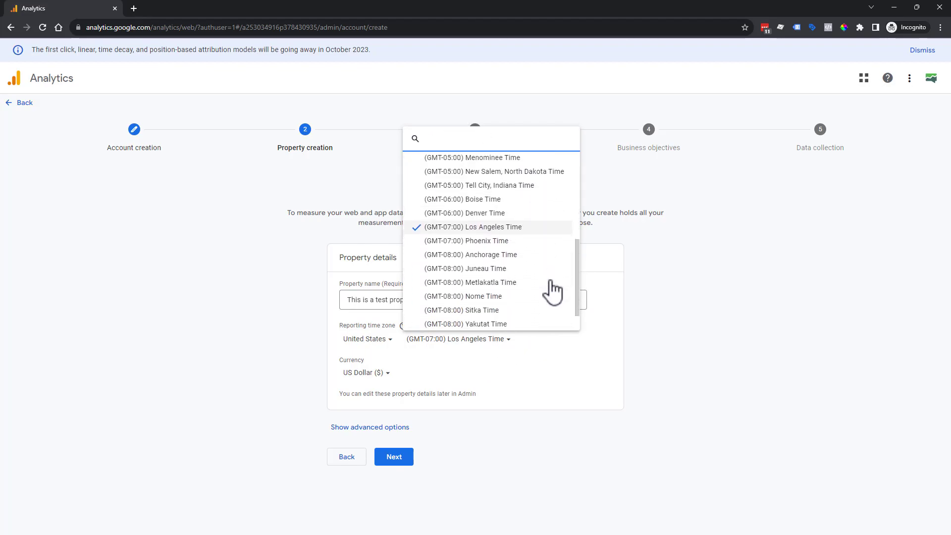
pyautogui.scroll(-1, 552, 292)
pyautogui.scroll(2, 552, 292)
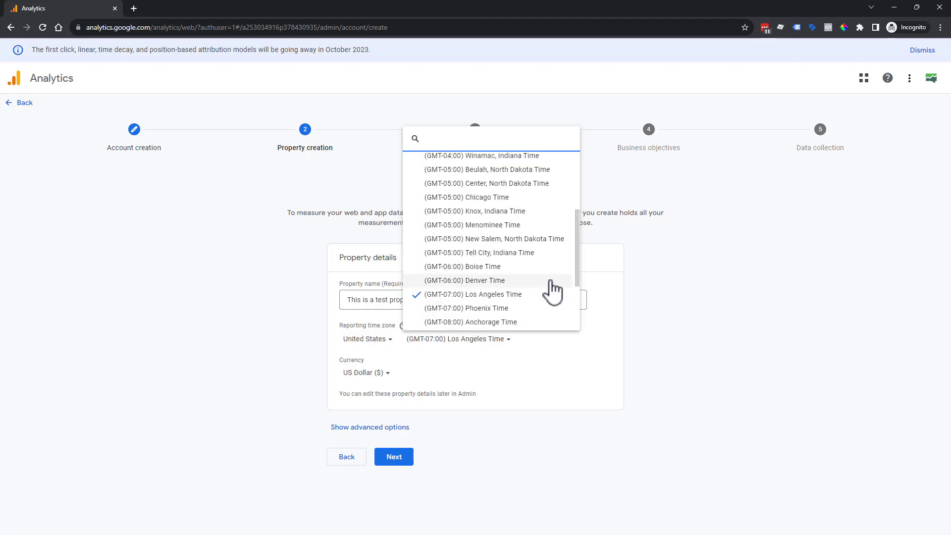
pyautogui.scroll(1, 552, 292)
pyautogui.scroll(2, 553, 293)
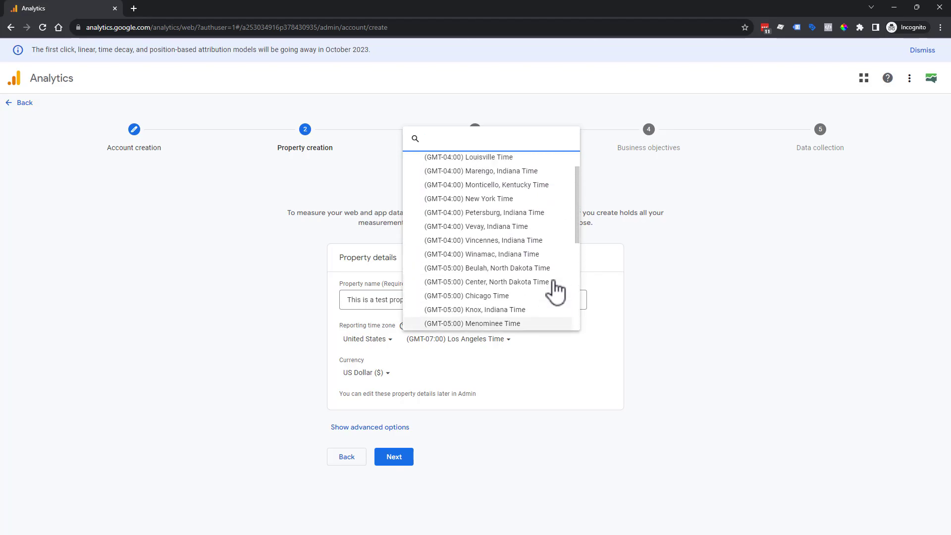
pyautogui.click(473, 232)
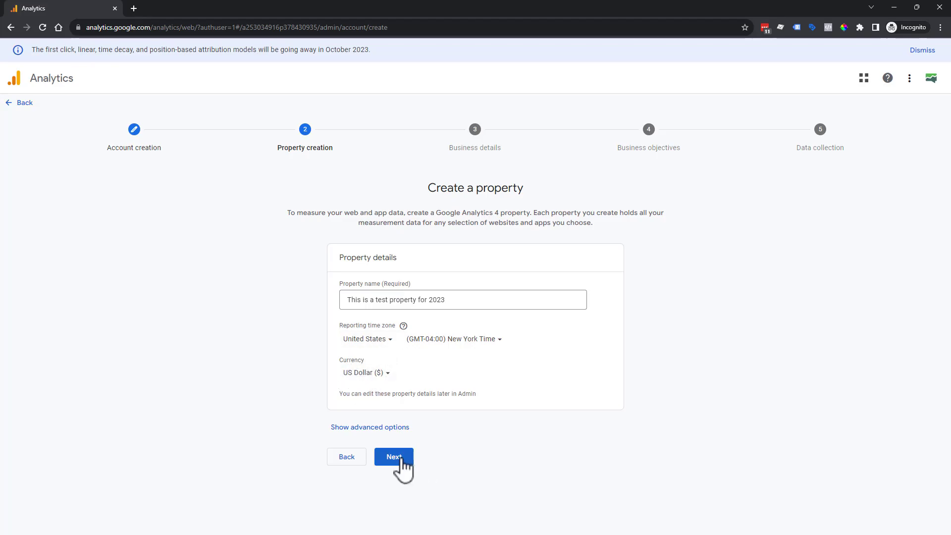
# - Check the advanced property options, hide them again, and continue to the business details
pyautogui.click(389, 428)
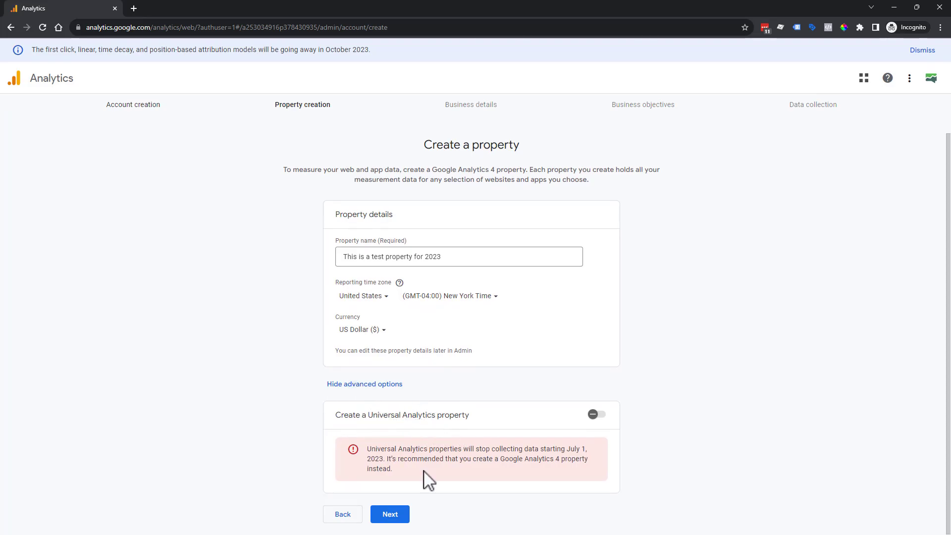
pyautogui.click(378, 385)
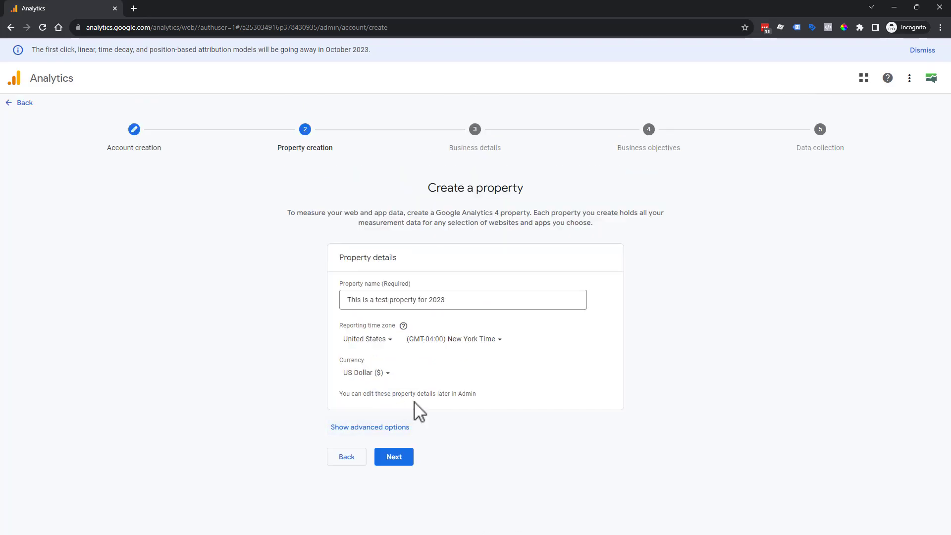
pyautogui.click(405, 464)
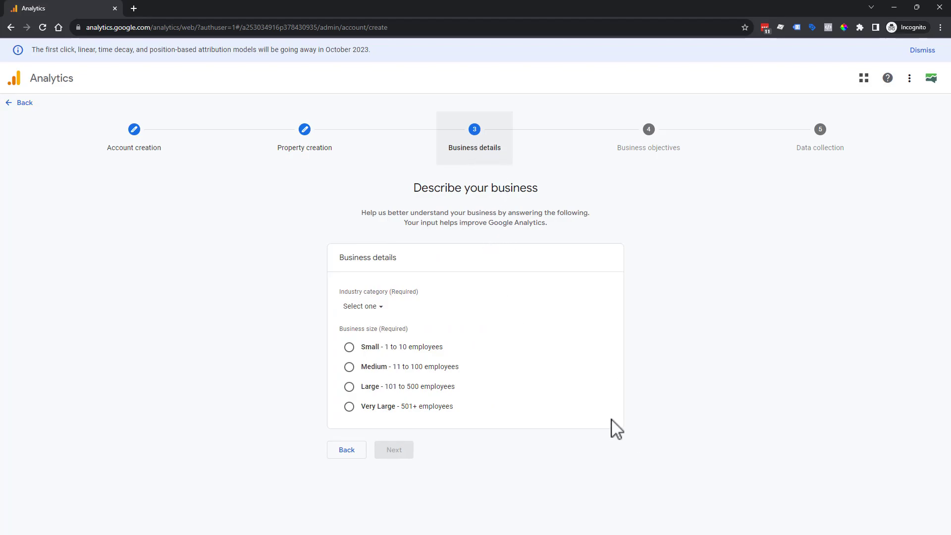
# - Set the industry category to Business & Industrial
pyautogui.click(369, 311)
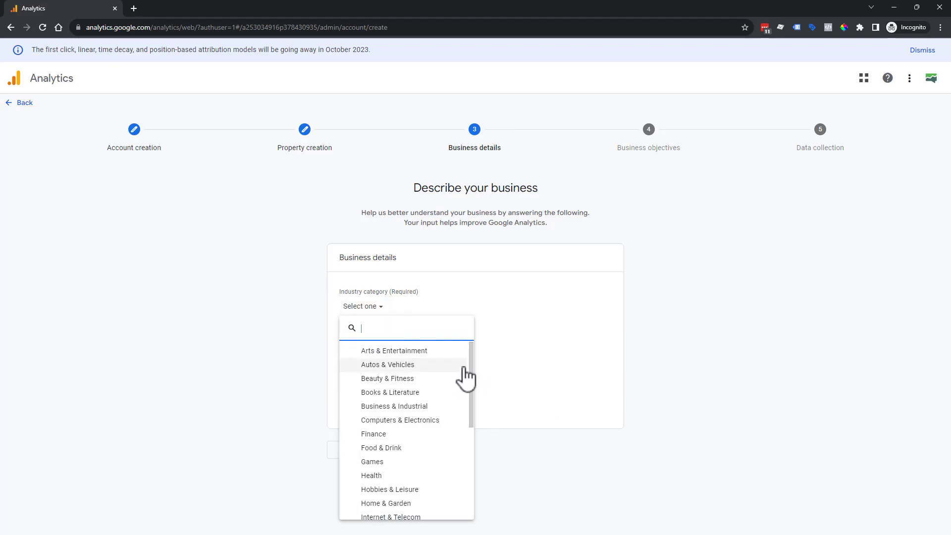
pyautogui.scroll(-1, 466, 376)
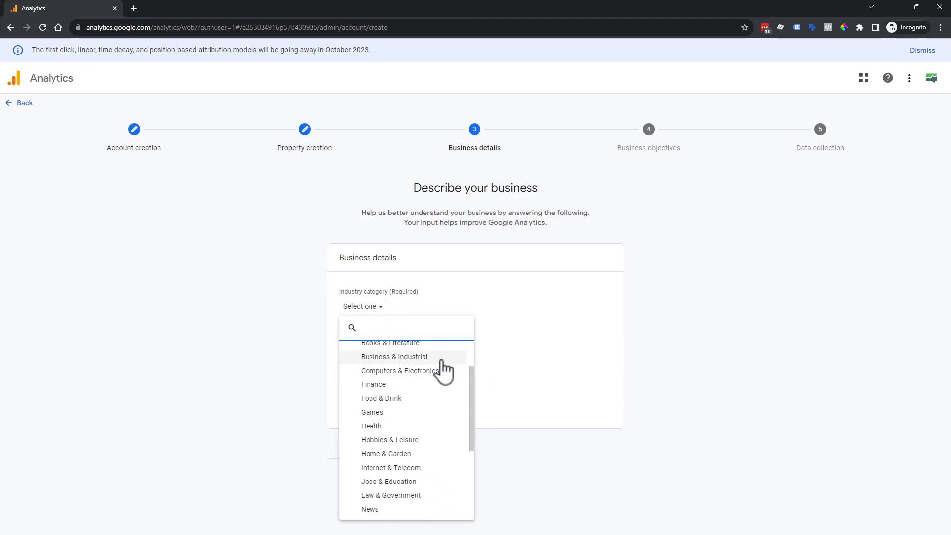
pyautogui.scroll(-1, 444, 371)
pyautogui.scroll(2, 471, 414)
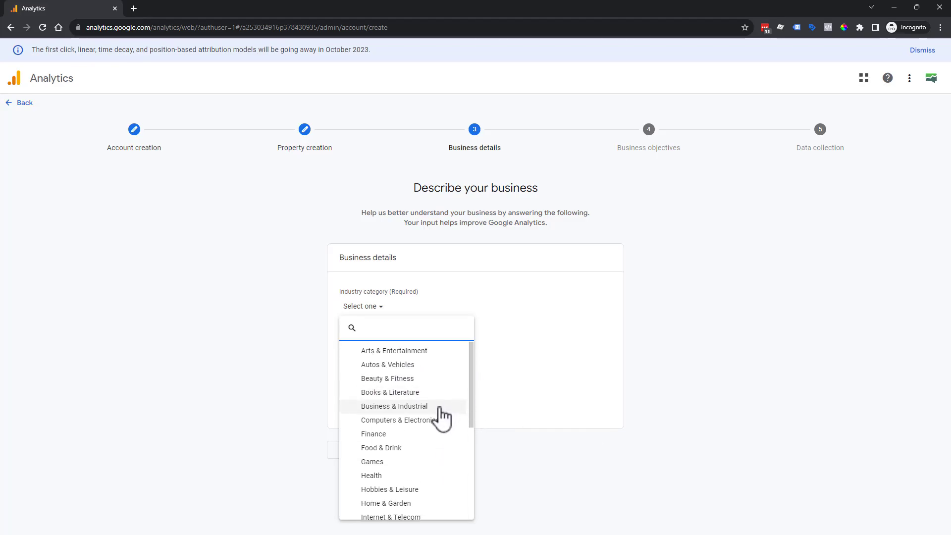
pyautogui.click(441, 408)
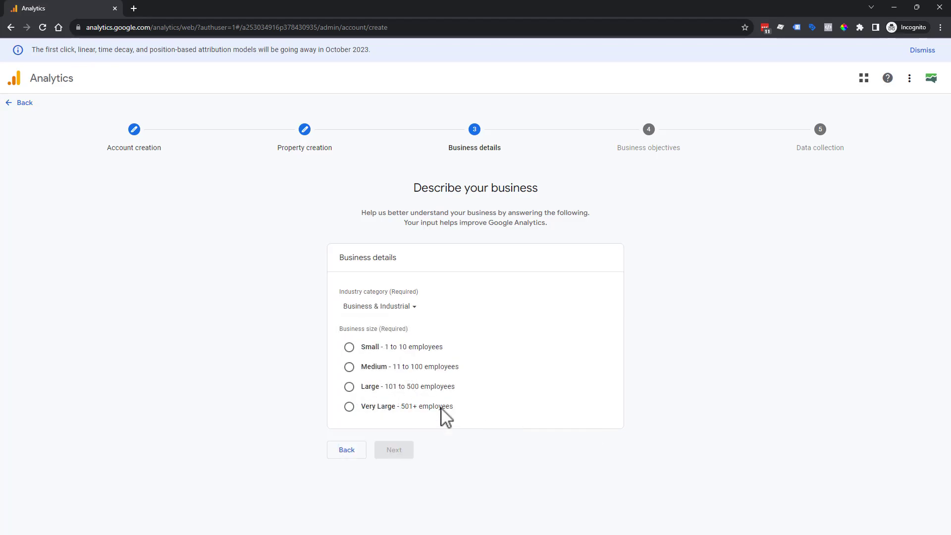
# - Set the industry category to Jobs & Education and the business size to Small, and continue to the business objectives
pyautogui.click(400, 310)
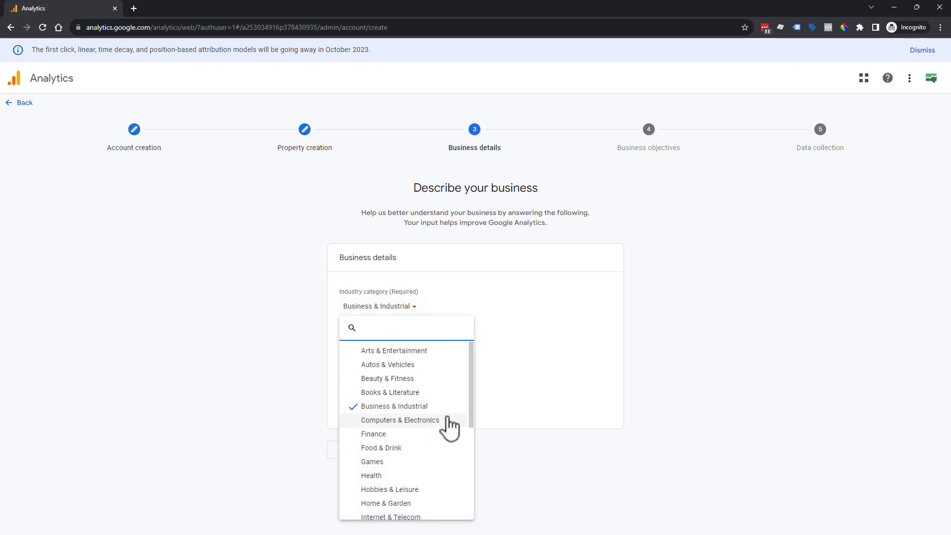
pyautogui.scroll(-1, 449, 426)
pyautogui.scroll(-1, 449, 423)
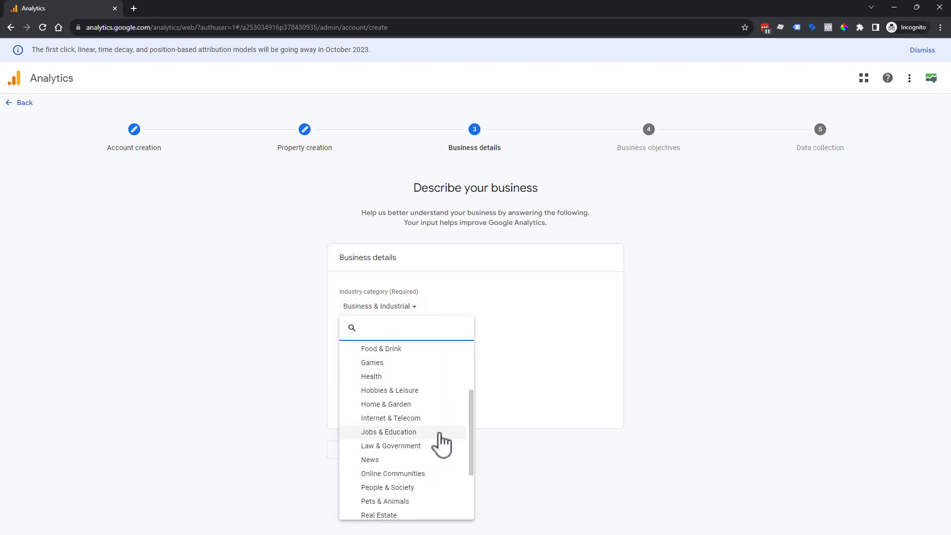
pyautogui.click(442, 433)
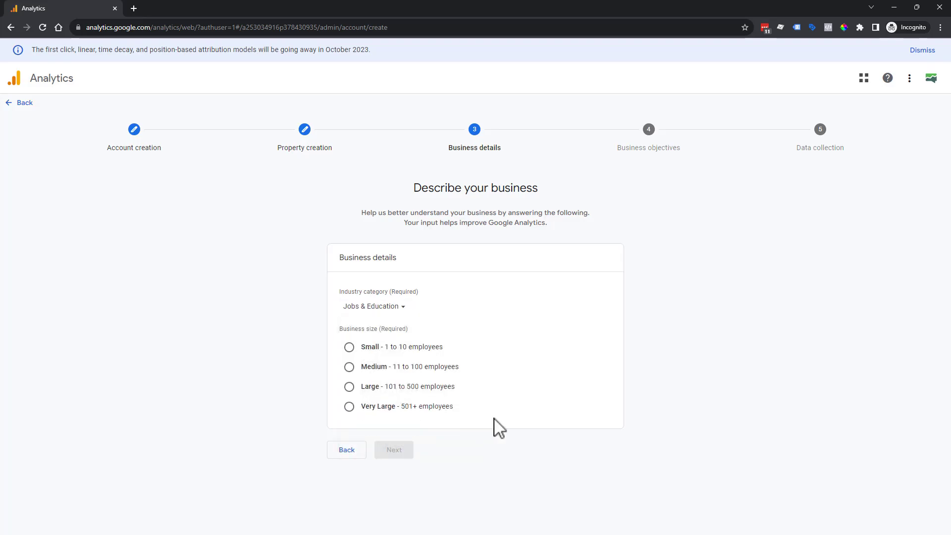
pyautogui.click(349, 347)
pyautogui.click(399, 450)
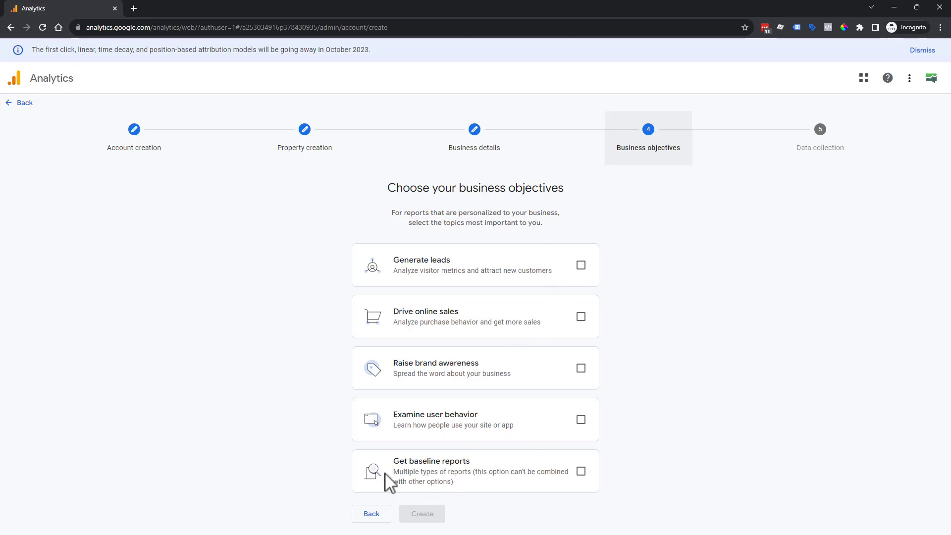
# - Select the Generate leads, Drive online sales, Raise brand awareness and Examine user behavior objectives, and replace them with Get baseline reports
pyautogui.moveTo(399, 464); pyautogui.dragTo(481, 488)
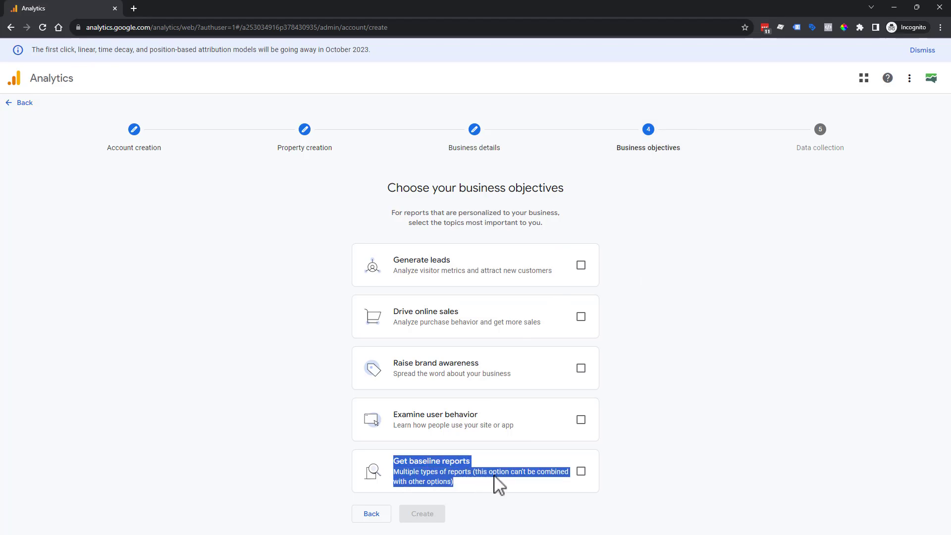
pyautogui.click(640, 308)
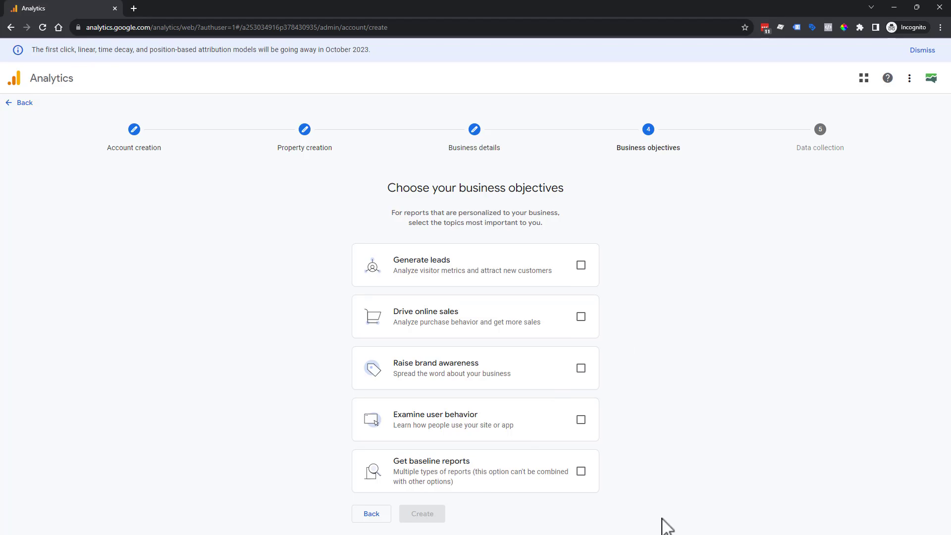
pyautogui.click(581, 266)
pyautogui.click(585, 319)
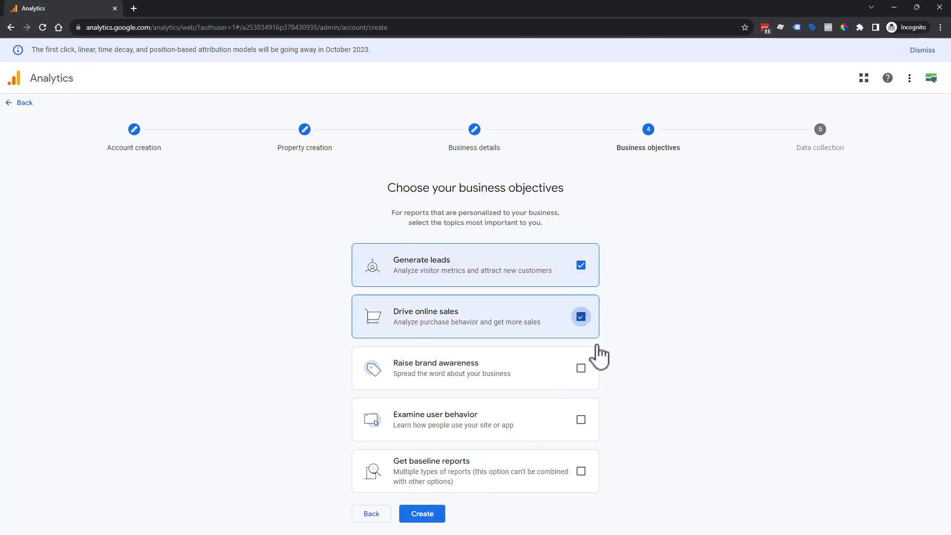
pyautogui.click(581, 369)
pyautogui.click(581, 420)
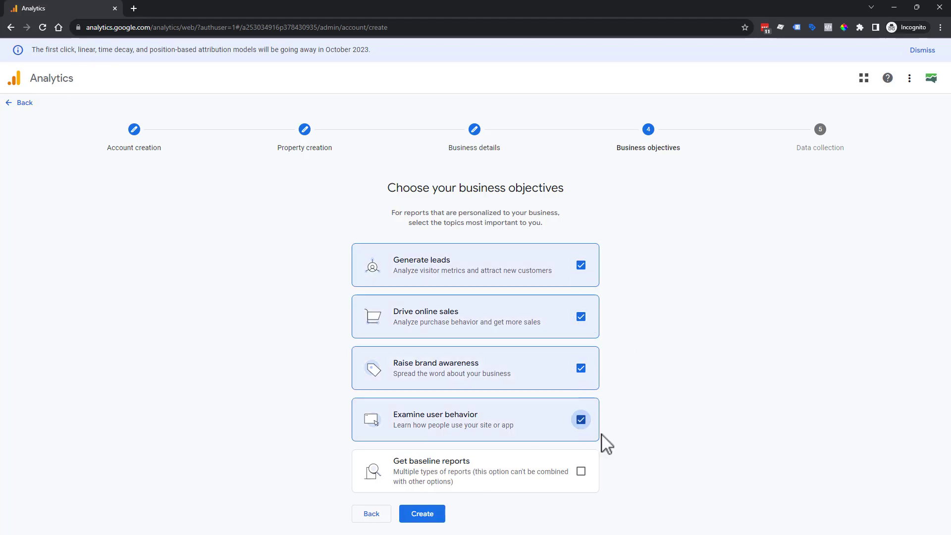
pyautogui.click(583, 476)
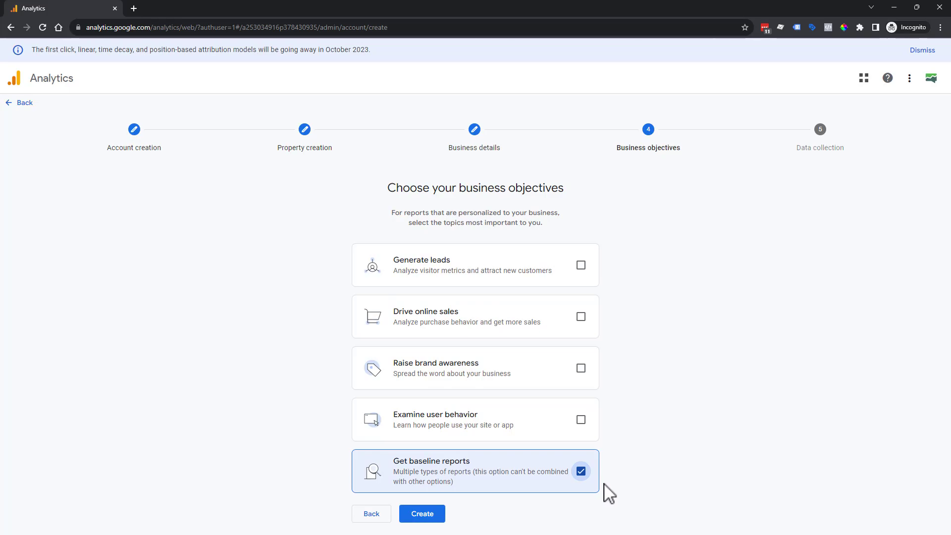
pyautogui.click(581, 265)
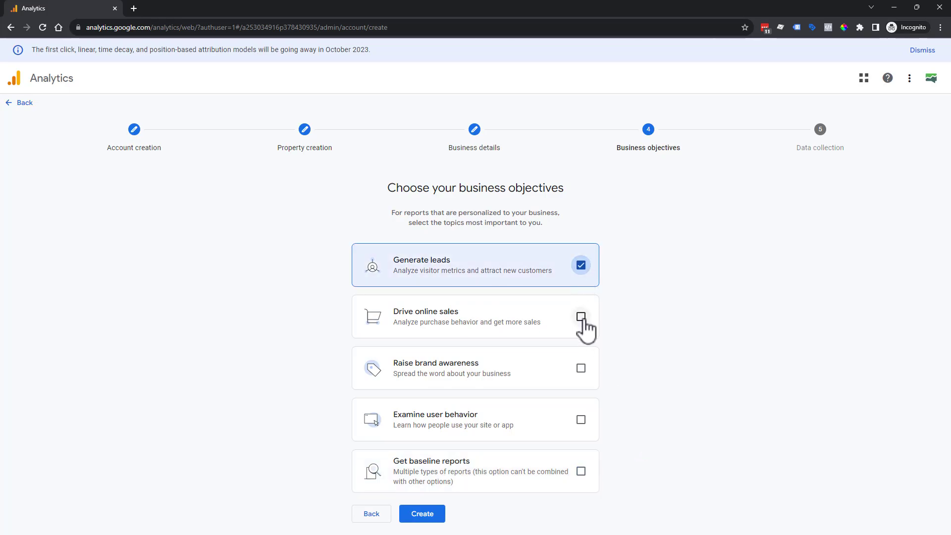
pyautogui.click(582, 318)
pyautogui.click(580, 368)
pyautogui.click(580, 419)
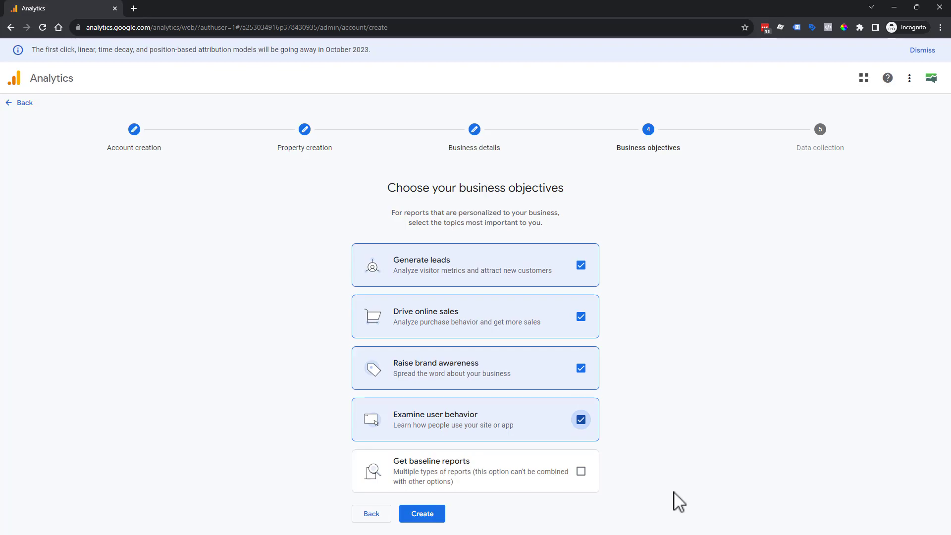
pyautogui.click(581, 471)
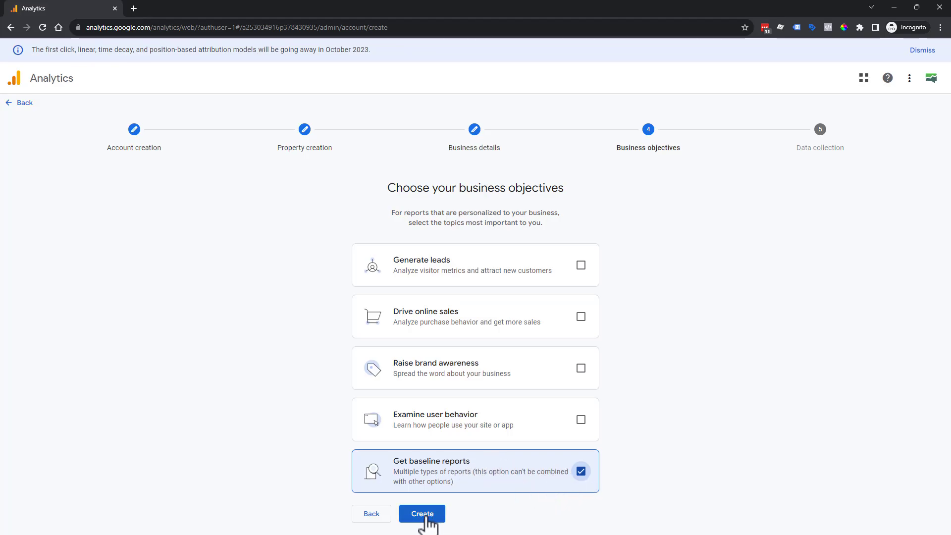
# - Try the specific business objectives, replace them with Get baseline reports, and submit the account for creation
pyautogui.click(580, 266)
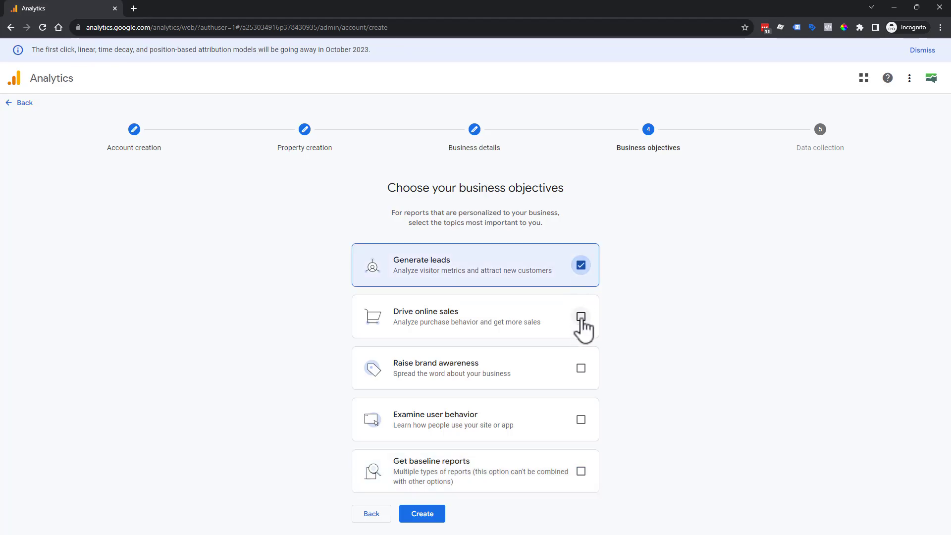
pyautogui.click(581, 317)
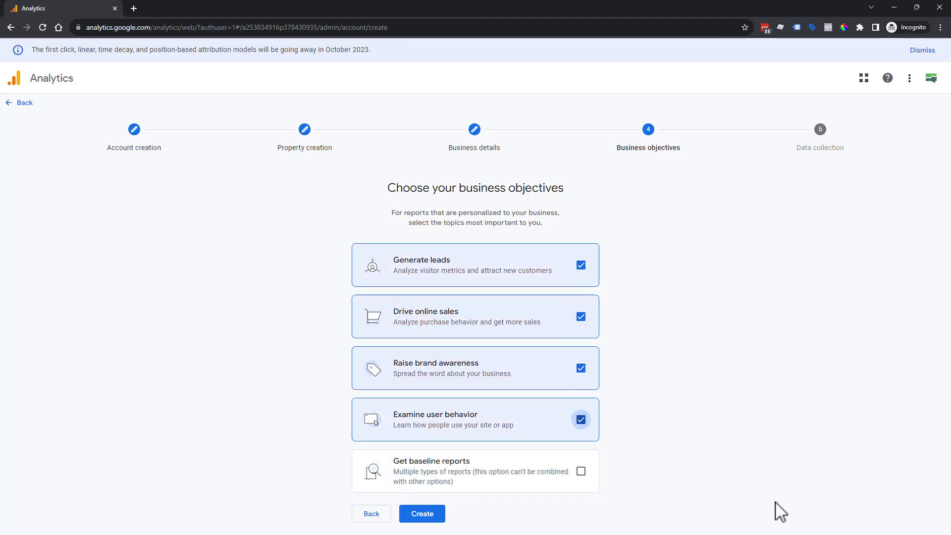
pyautogui.click(580, 471)
pyautogui.click(413, 509)
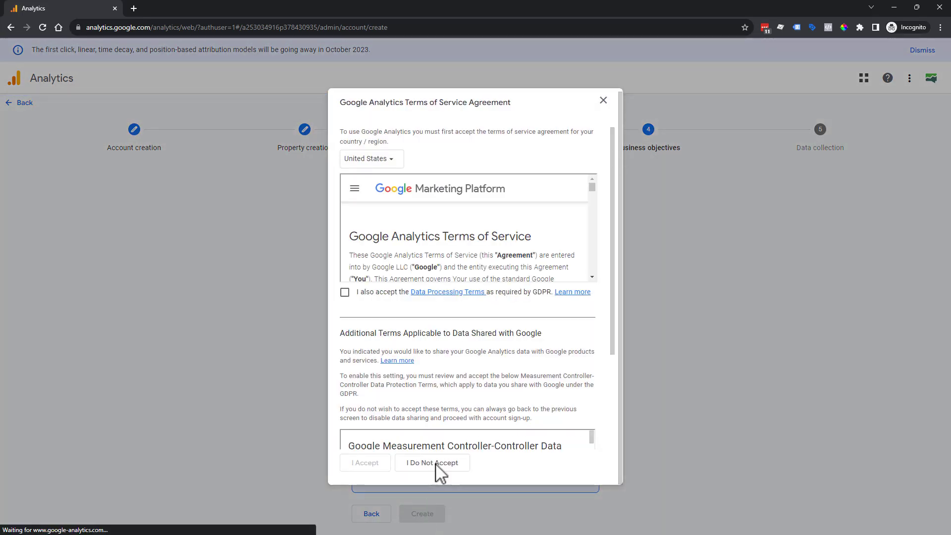
# - Agree to the GDPR Data Processing Terms and the Measurement Controller-Controller Data Protection Terms
pyautogui.scroll(-5, 431, 265)
pyautogui.click(345, 292)
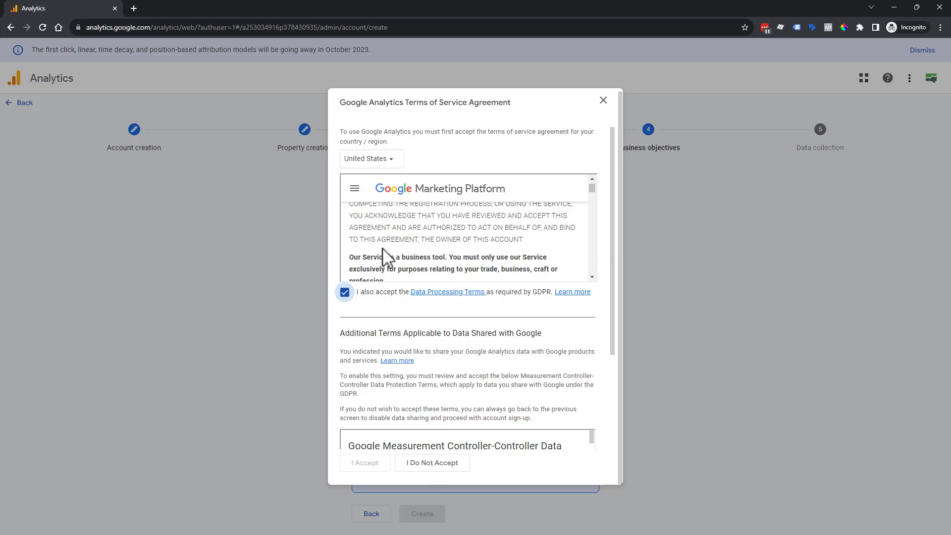
pyautogui.scroll(-4, 391, 255)
pyautogui.scroll(-6, 452, 374)
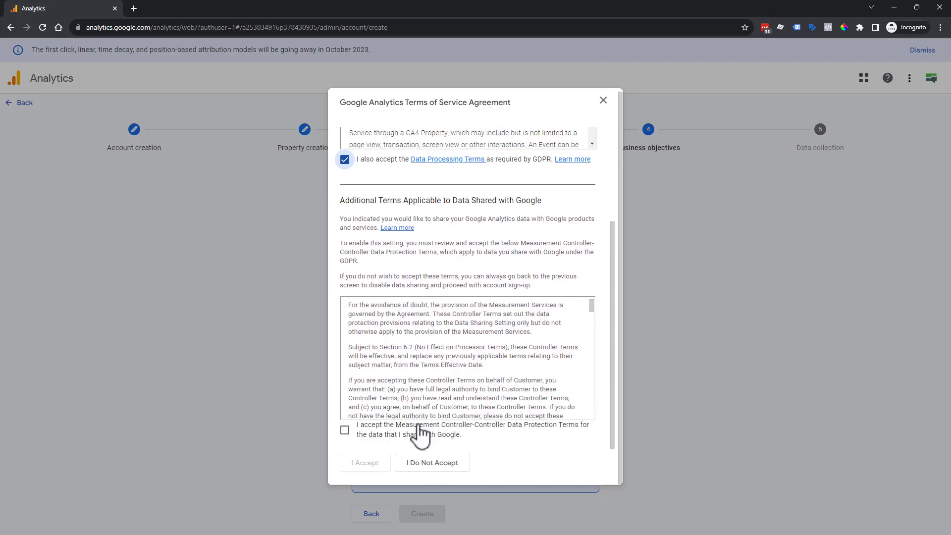
pyautogui.click(344, 429)
pyautogui.scroll(-4, 409, 365)
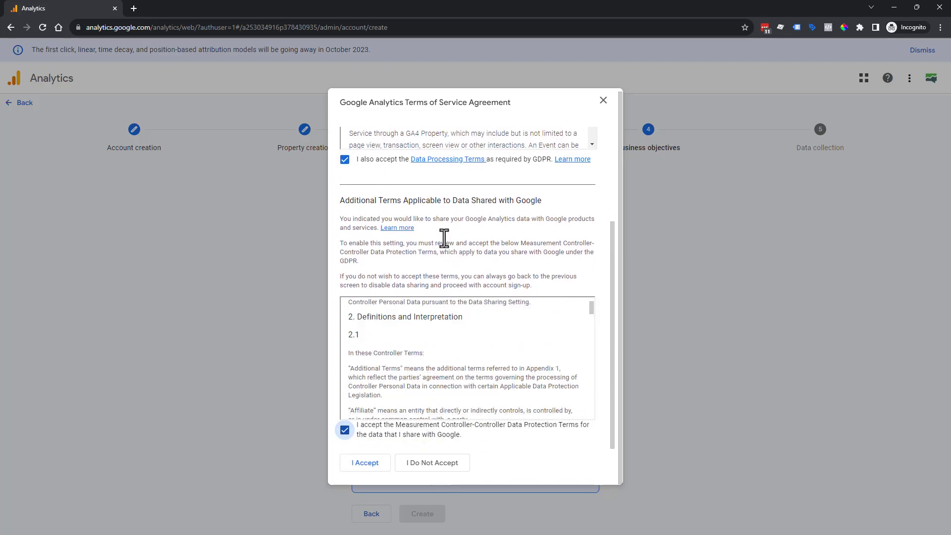
# - Review the agreement text for the United States and accept the Google Analytics Terms of Service Agreement
pyautogui.scroll(2, 519, 239)
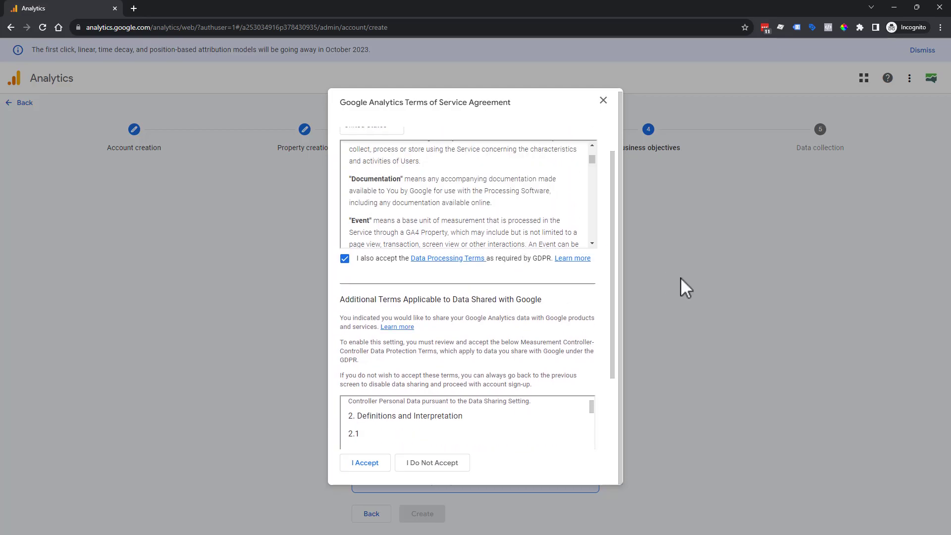
pyautogui.scroll(1, 535, 354)
pyautogui.scroll(1, 534, 354)
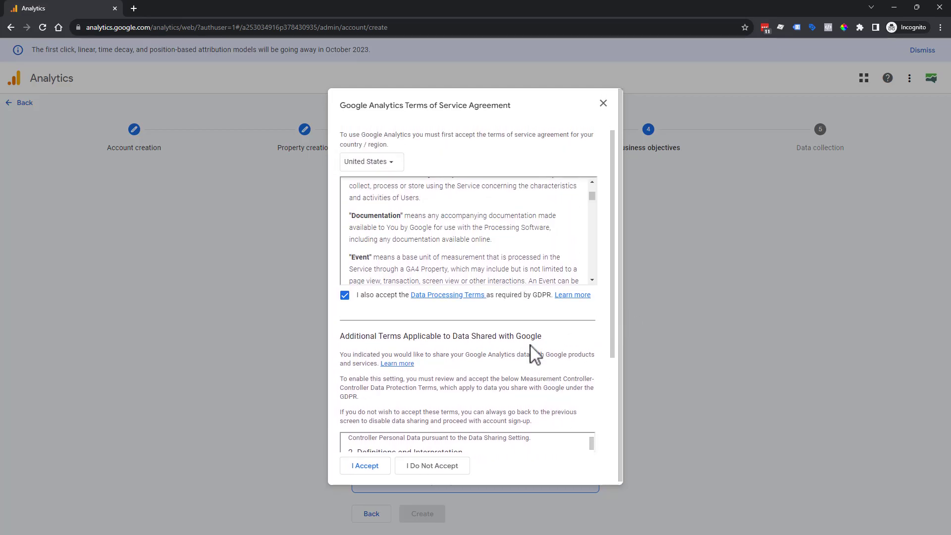
pyautogui.scroll(-4, 492, 310)
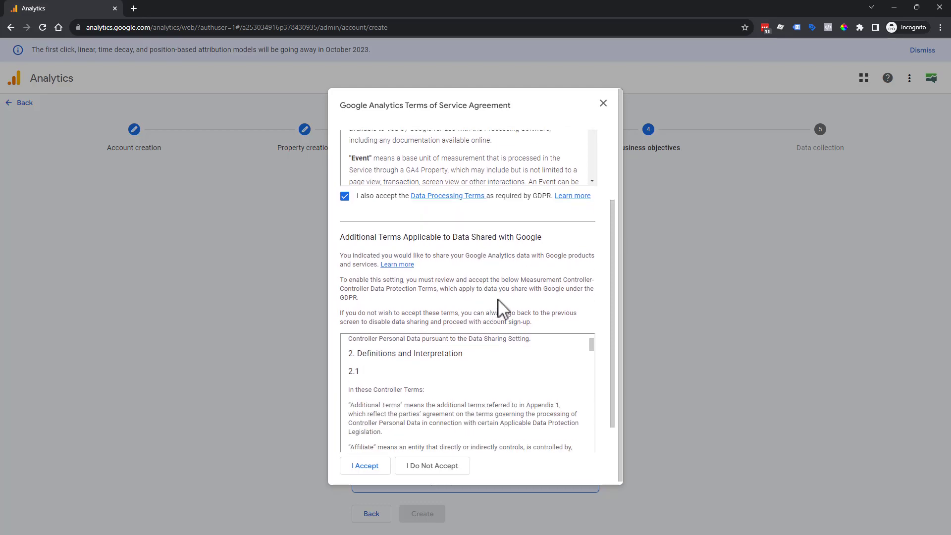
pyautogui.scroll(-1, 515, 315)
pyautogui.scroll(-5, 517, 367)
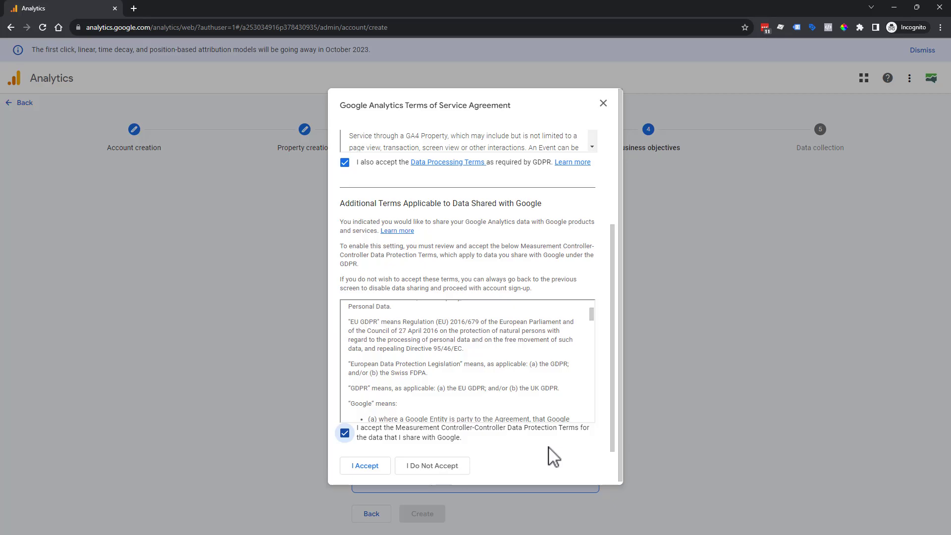
pyautogui.scroll(-3, 515, 396)
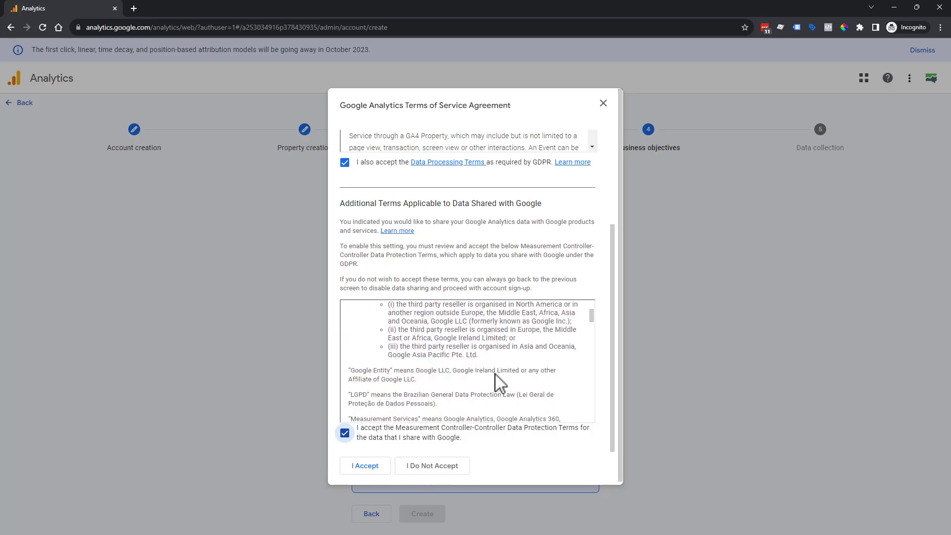
pyautogui.click(360, 467)
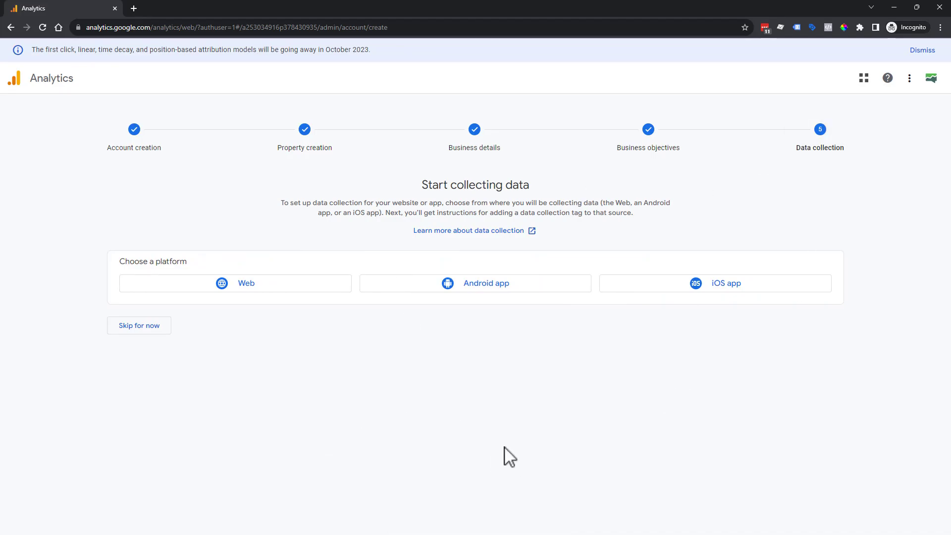
pyautogui.click(237, 292)
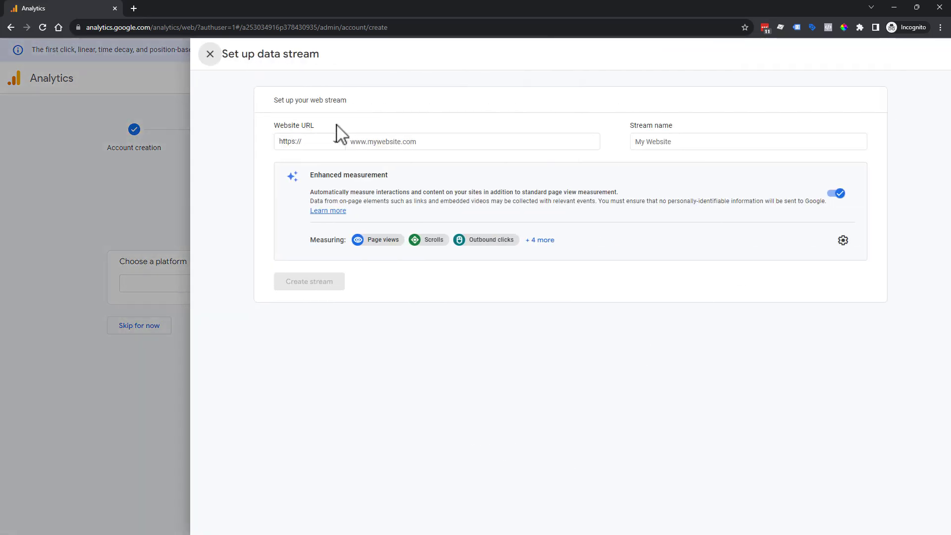
pyautogui.moveTo(258, 57); pyautogui.dragTo(317, 53)
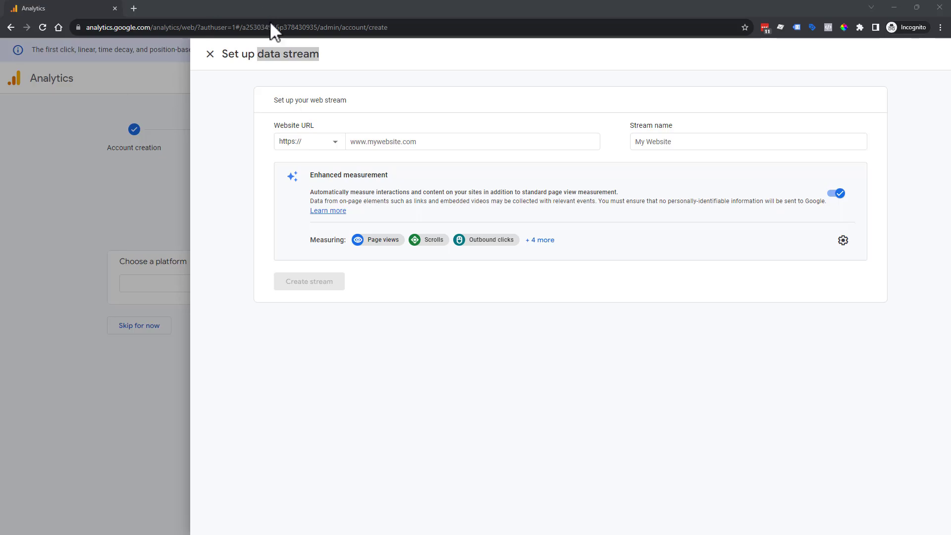
pyautogui.click(431, 144)
pyautogui.write('https://measurementmarketing.io/')
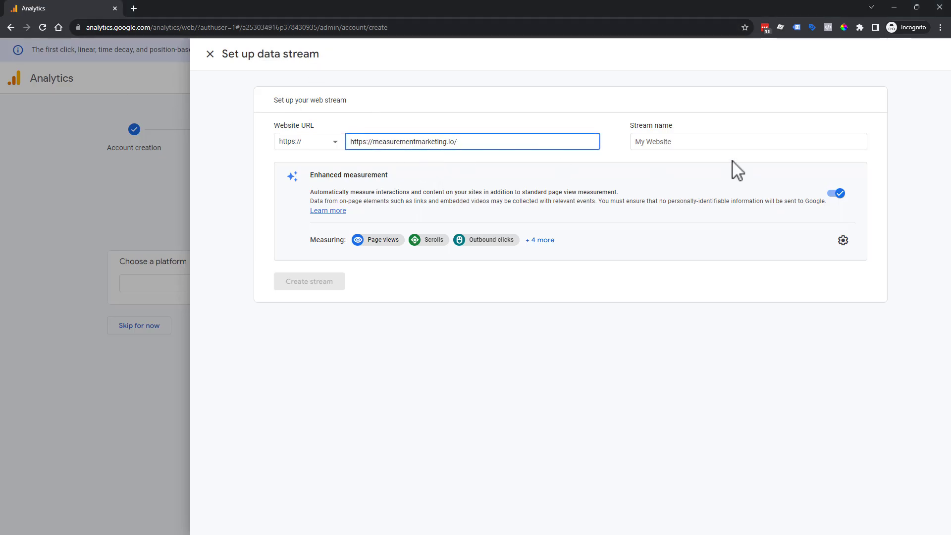
pyautogui.click(728, 146)
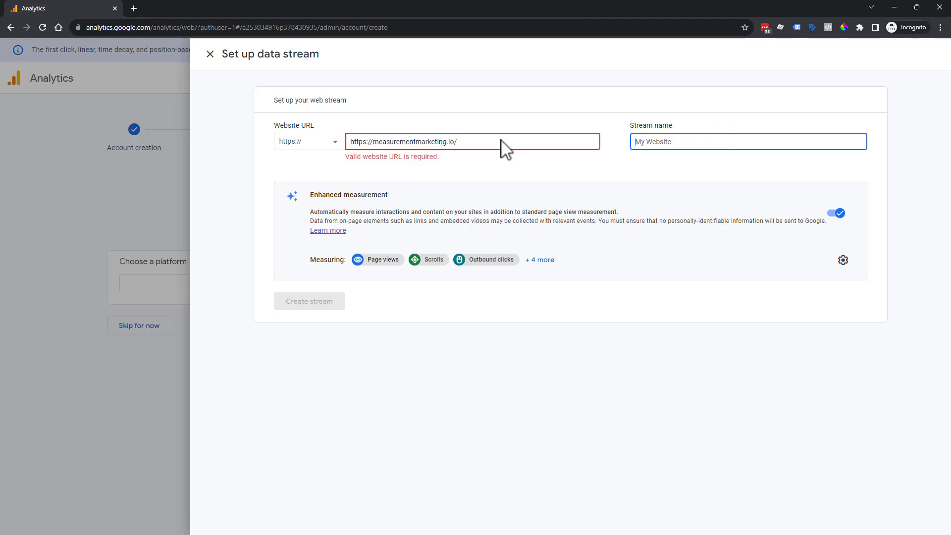
pyautogui.moveTo(377, 141); pyautogui.dragTo(334, 144)
pyautogui.press('BackSpace')
# - Name the stream "Test is a test data stream for 2023", and create it after checking the enhanced measurement options
pyautogui.click(720, 148)
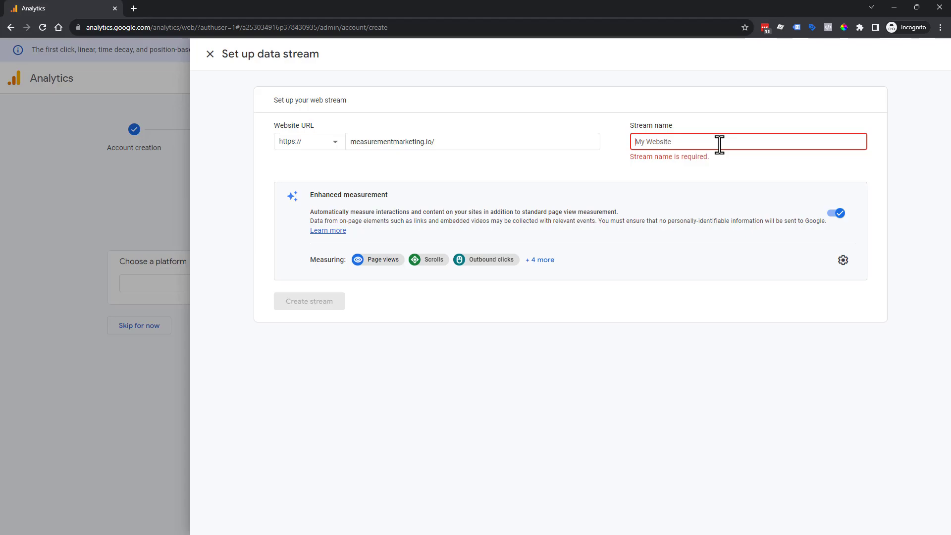
pyautogui.write('Test is a test data stream for 2023')
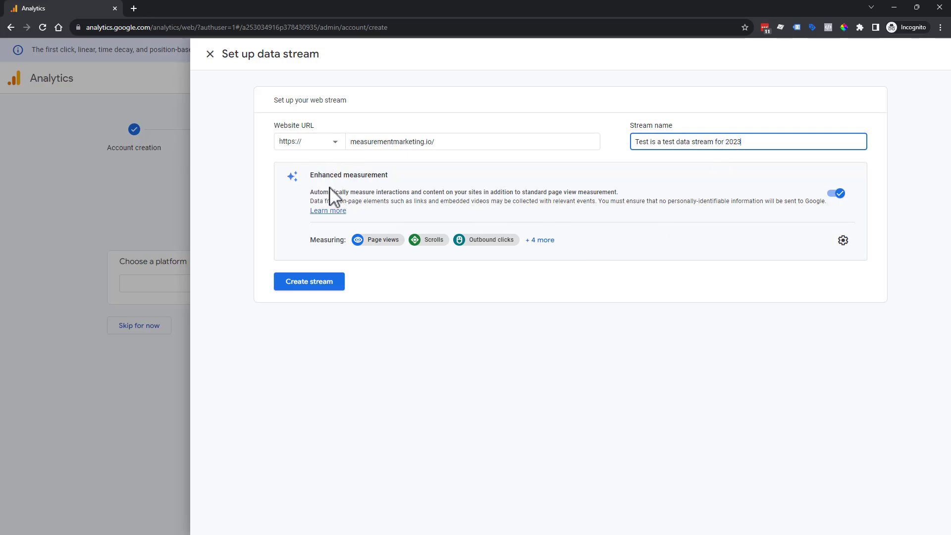
pyautogui.click(842, 241)
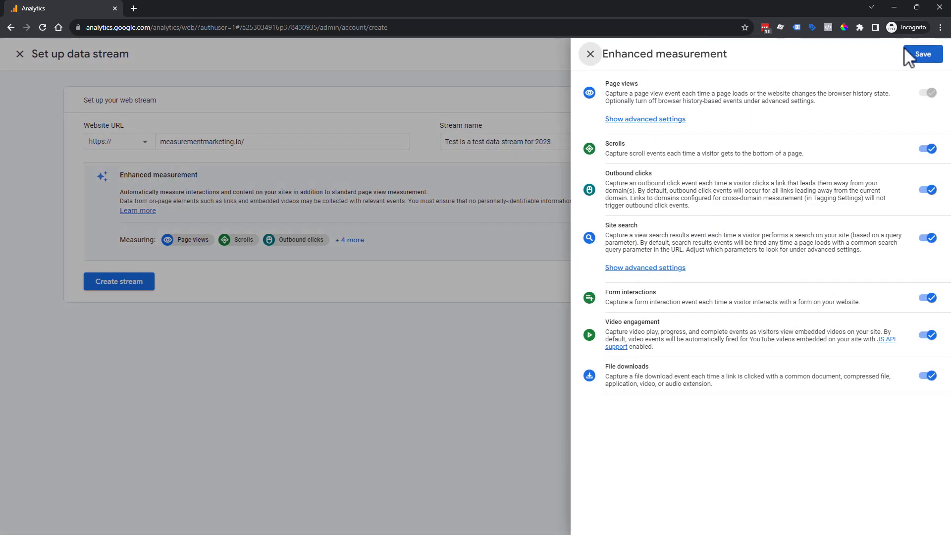
pyautogui.click(590, 55)
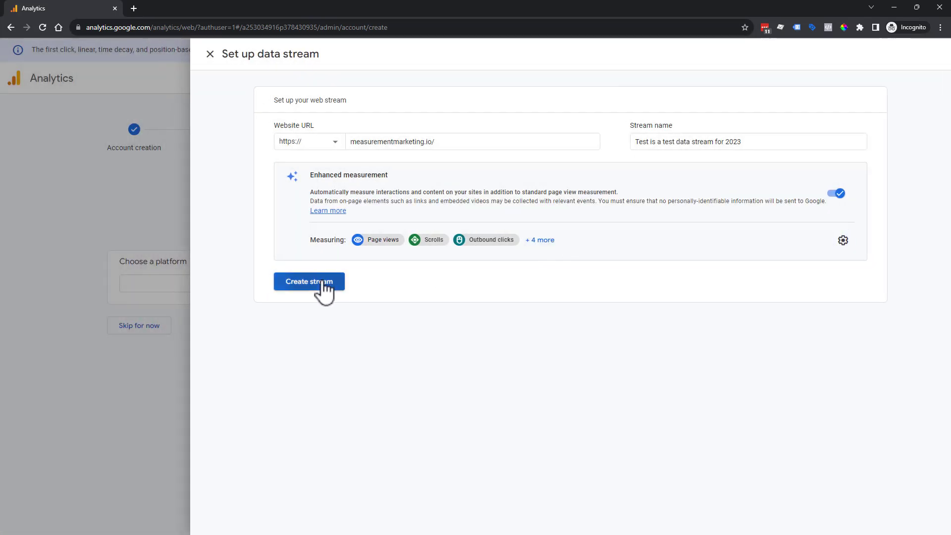
pyautogui.click(322, 286)
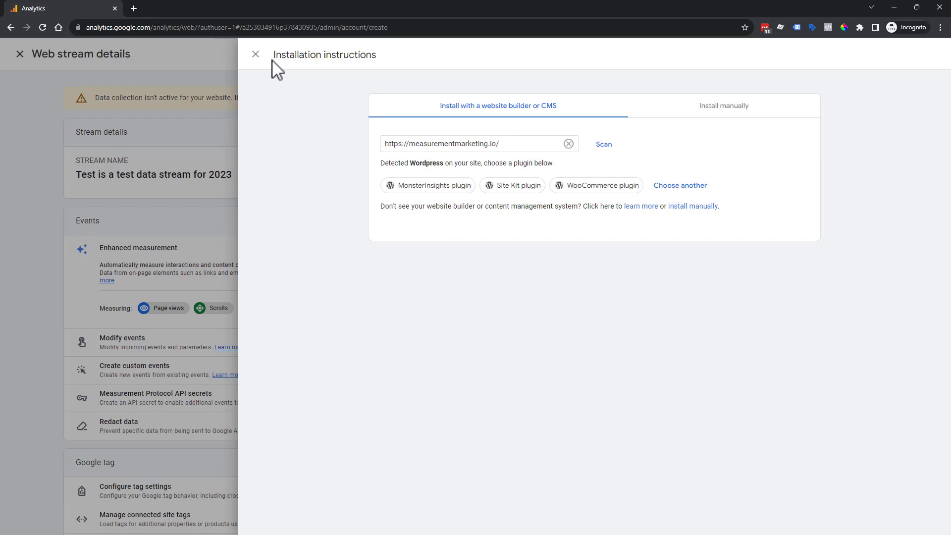
# - Scan the website, compare the website builder and manual installation instructions including the Google tag code, and close the instructions
pyautogui.click(606, 146)
pyautogui.click(719, 112)
pyautogui.moveTo(487, 257); pyautogui.dragTo(393, 173)
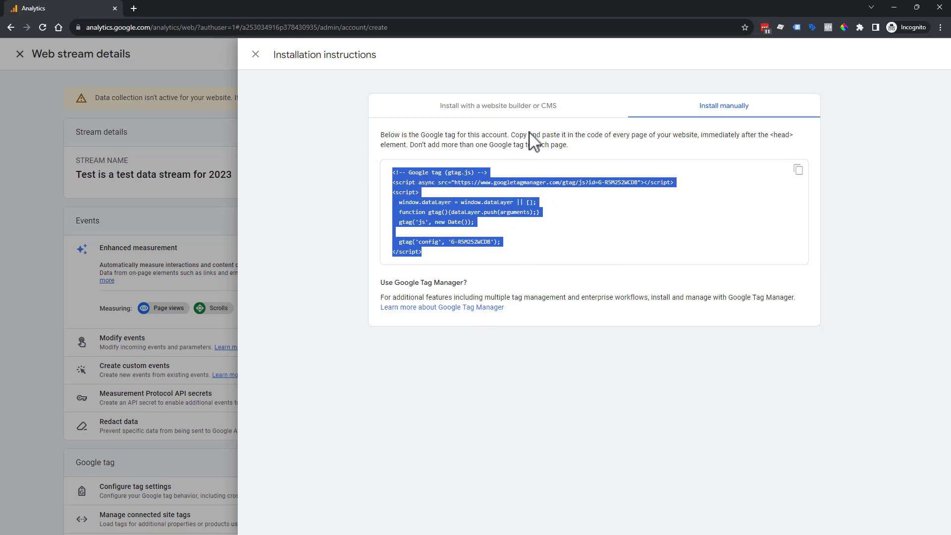
pyautogui.click(537, 107)
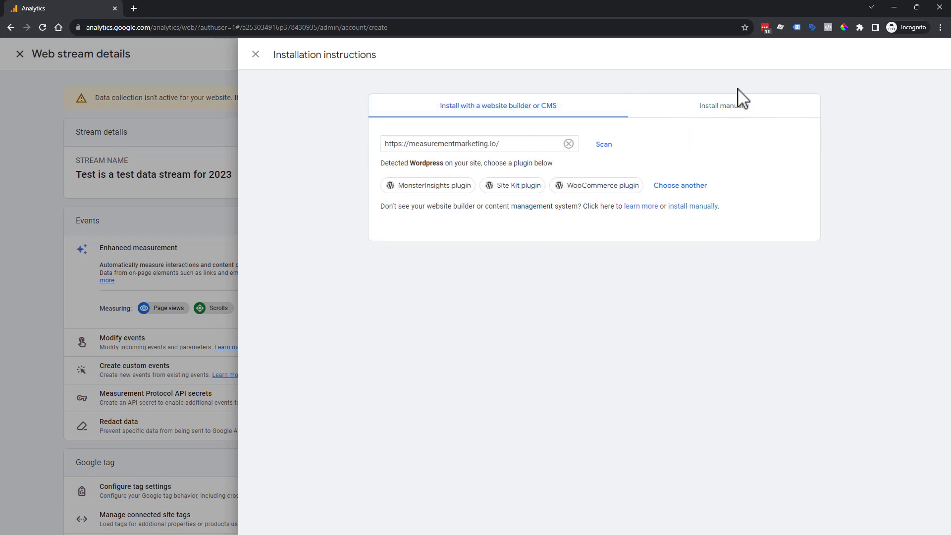
pyautogui.click(732, 108)
pyautogui.click(510, 112)
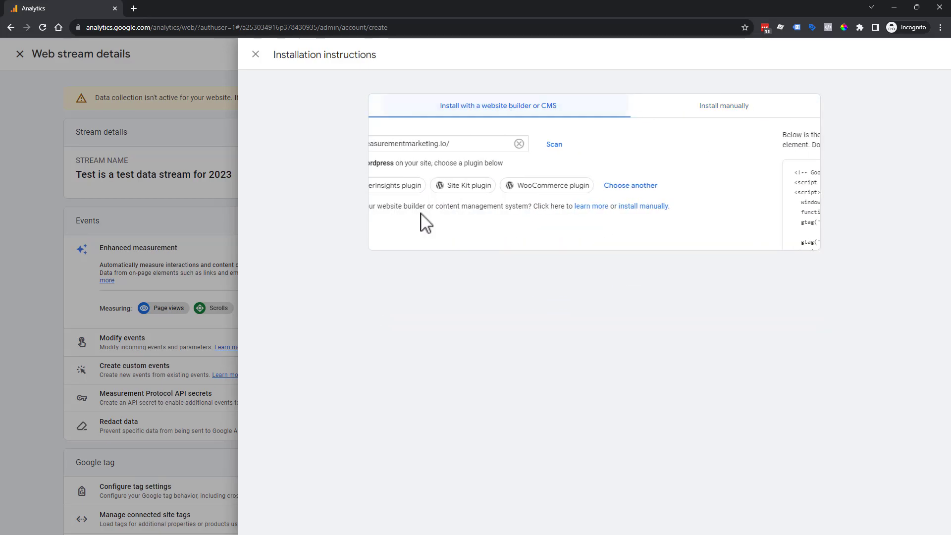
pyautogui.click(255, 54)
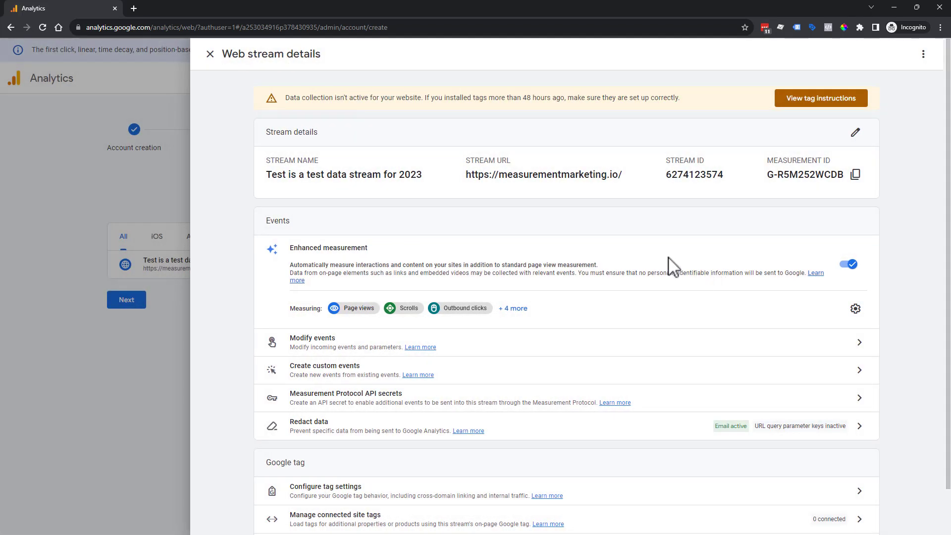
# - Close the web stream details, finish the data collection setup, and go to the Admin page of the new property
pyautogui.click(209, 54)
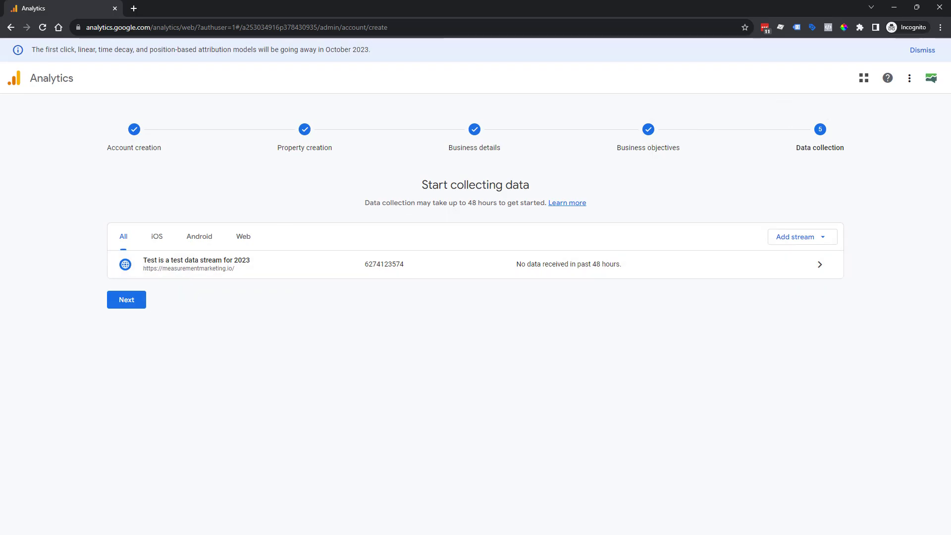
pyautogui.click(120, 304)
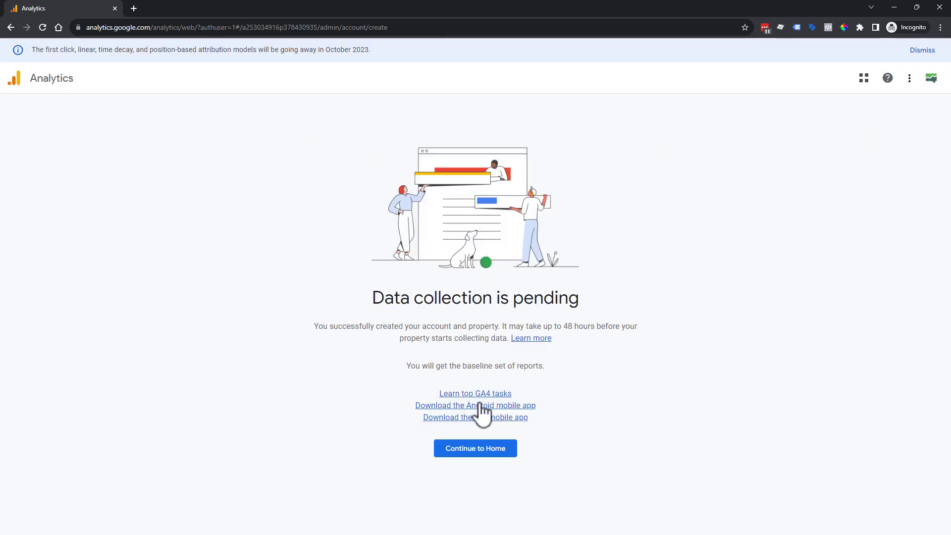
pyautogui.click(488, 456)
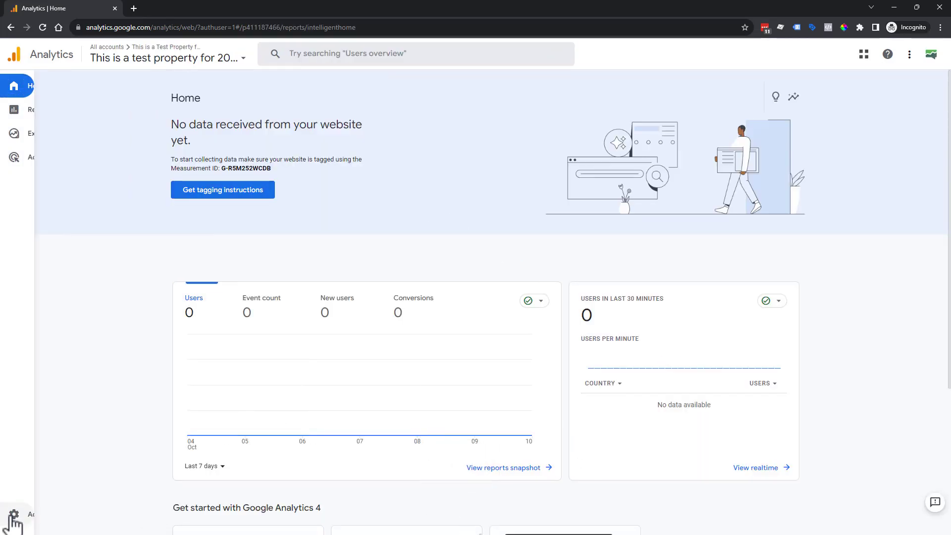
pyautogui.click(13, 516)
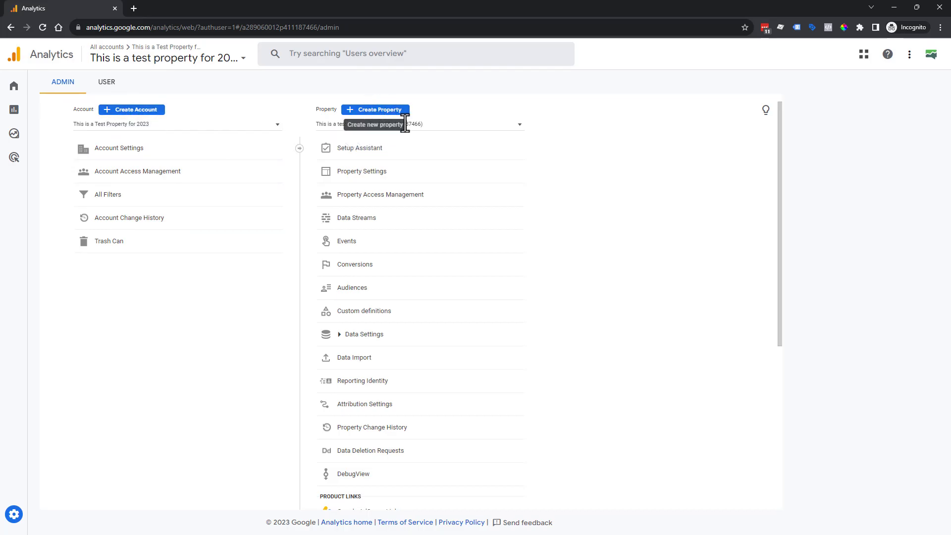
# - Check the form for creating another account, and exit back to the Admin page
pyautogui.click(141, 111)
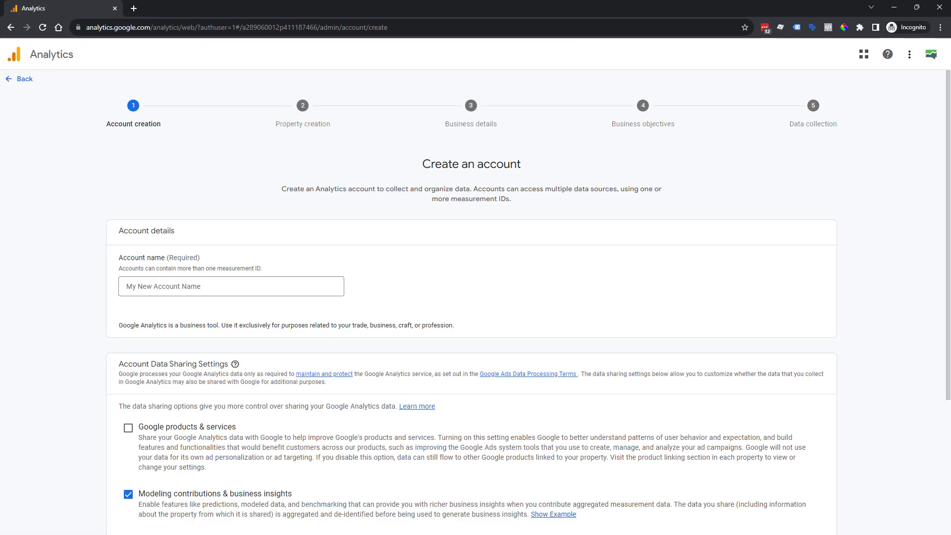
pyautogui.click(24, 80)
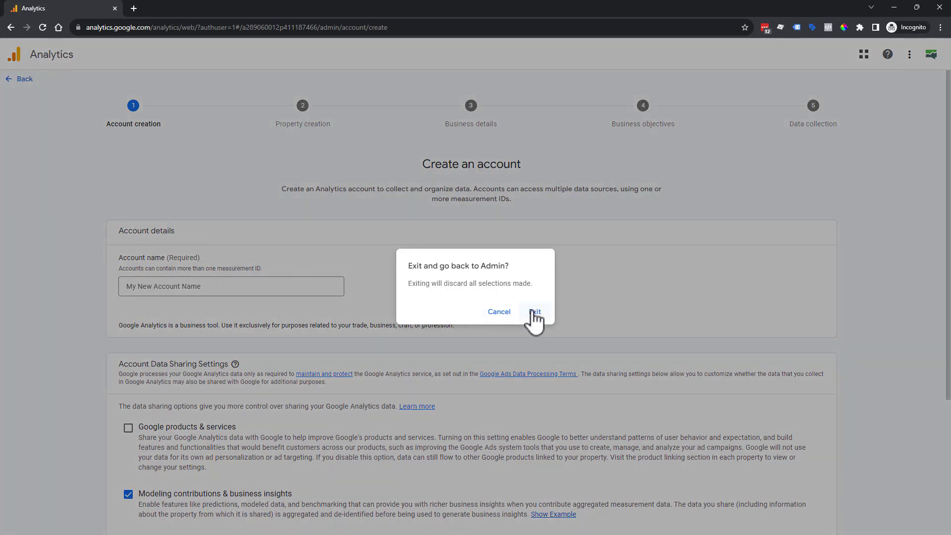
pyautogui.click(535, 313)
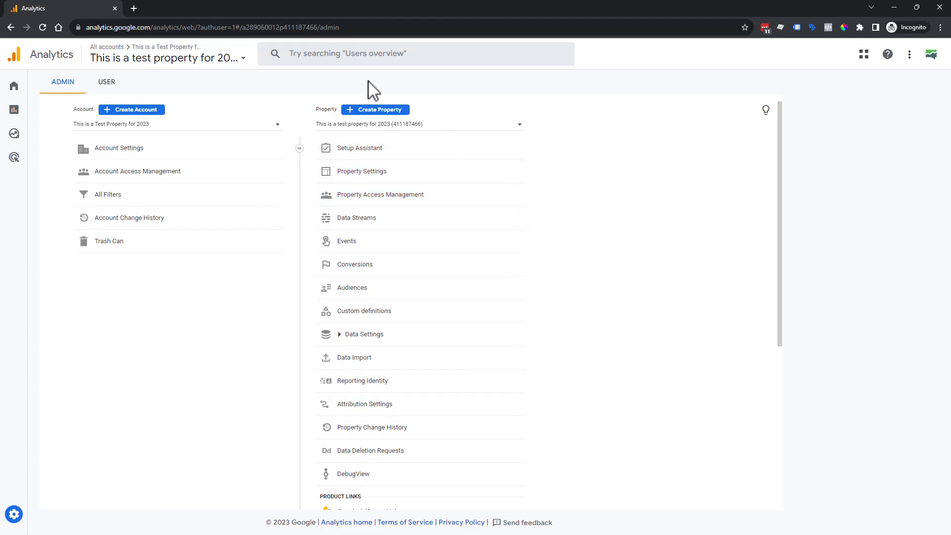
# - Check the lists of available accounts and properties on the Admin page, and keep the current selection
pyautogui.click(275, 129)
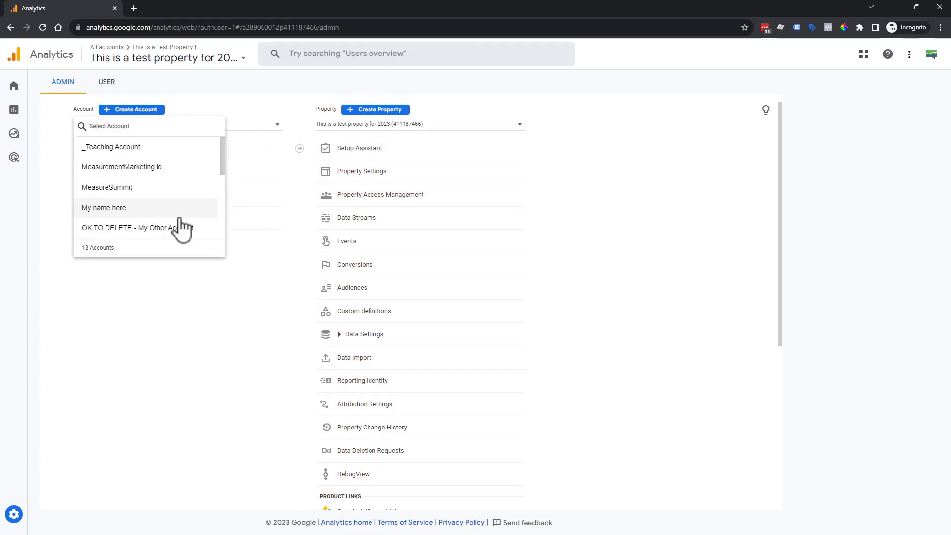
pyautogui.click(622, 193)
pyautogui.click(440, 126)
pyautogui.click(398, 98)
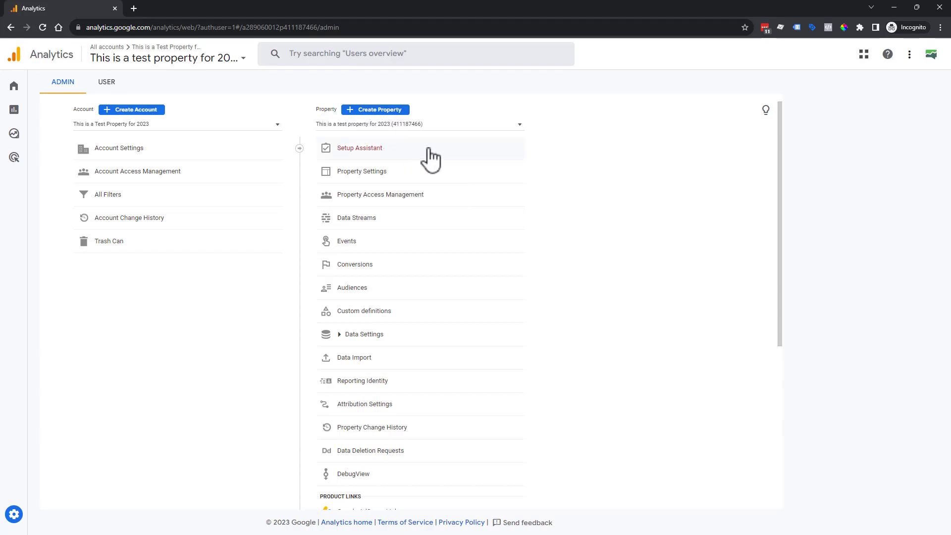
# - Open the "Test is a test data stream for 2023" web stream from the property's data streams and copy its measurement ID
pyautogui.click(353, 229)
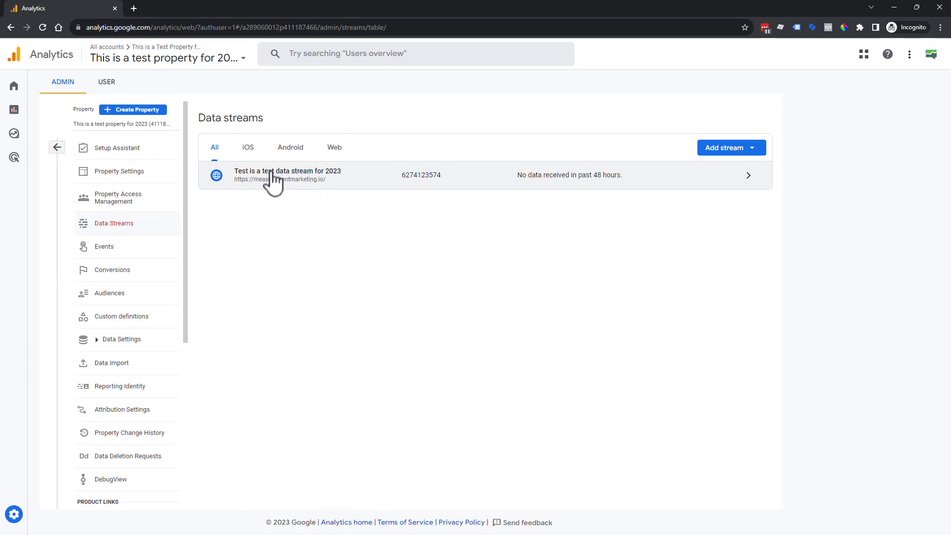
pyautogui.click(384, 181)
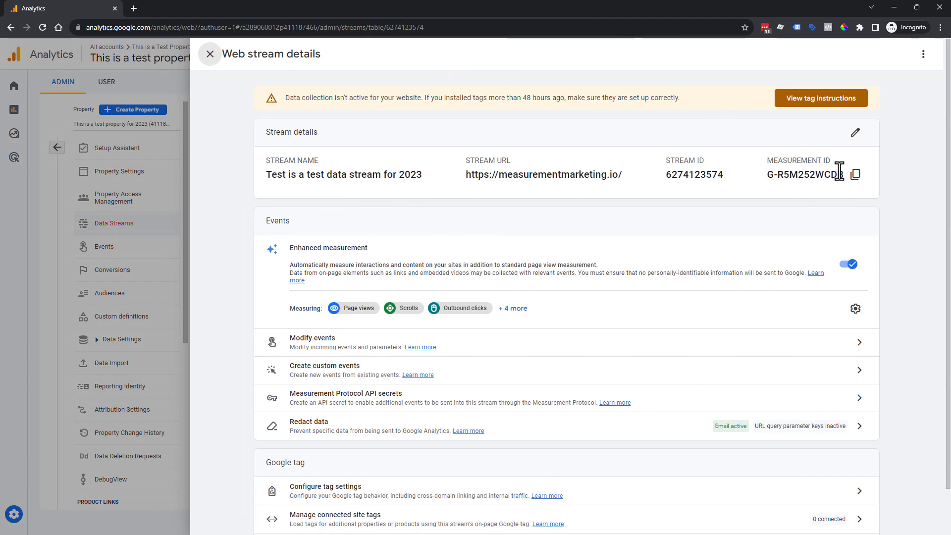
pyautogui.click(855, 174)
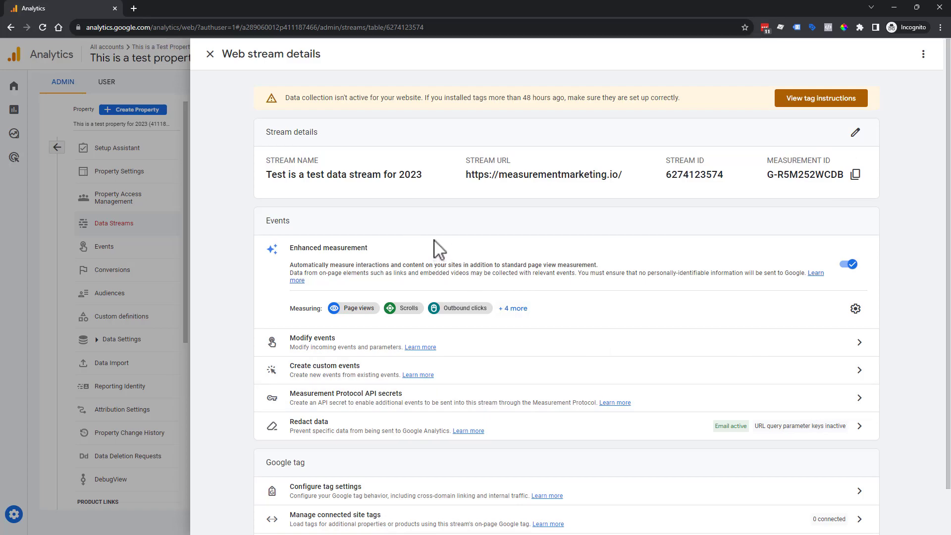
# - Try switching off scroll and outbound click tracking in the stream's enhanced measurement settings, and close them without saving
pyautogui.scroll(-1, 439, 249)
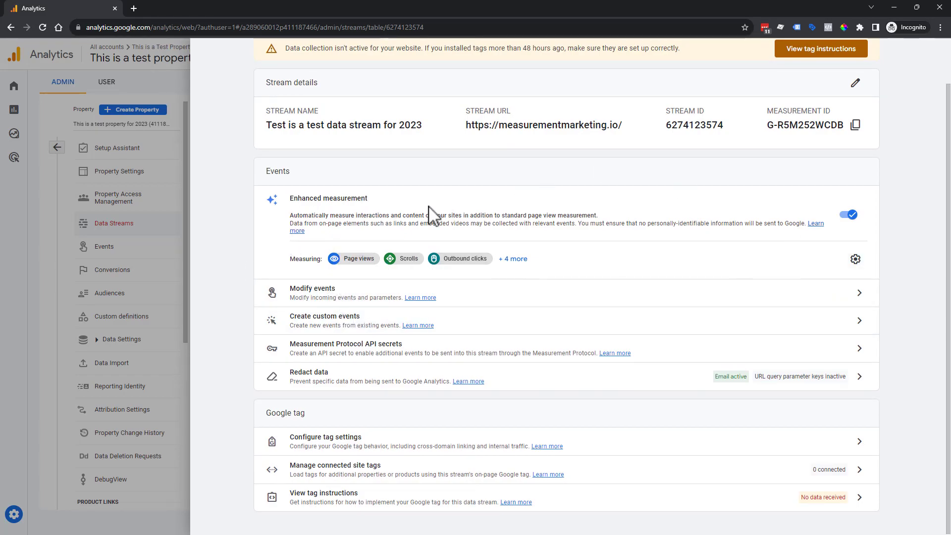
pyautogui.click(855, 259)
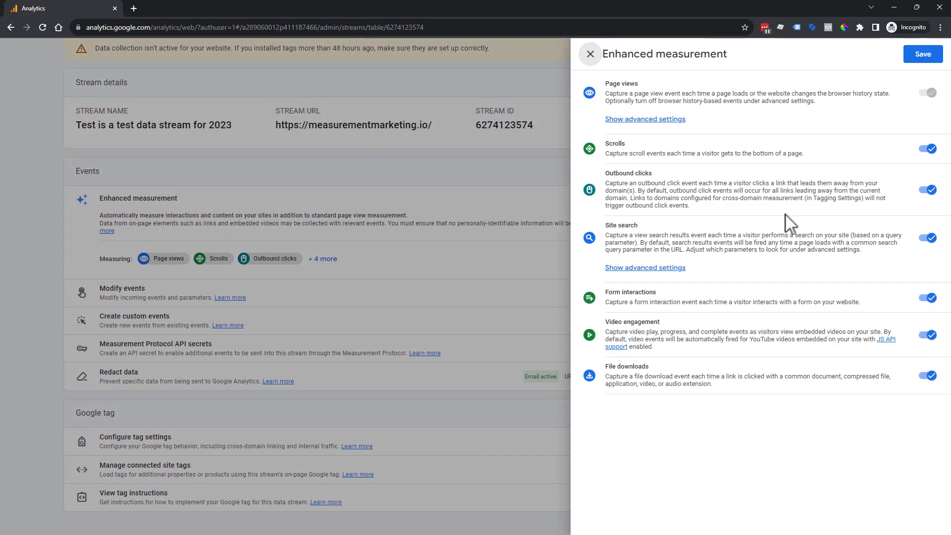
pyautogui.click(921, 150)
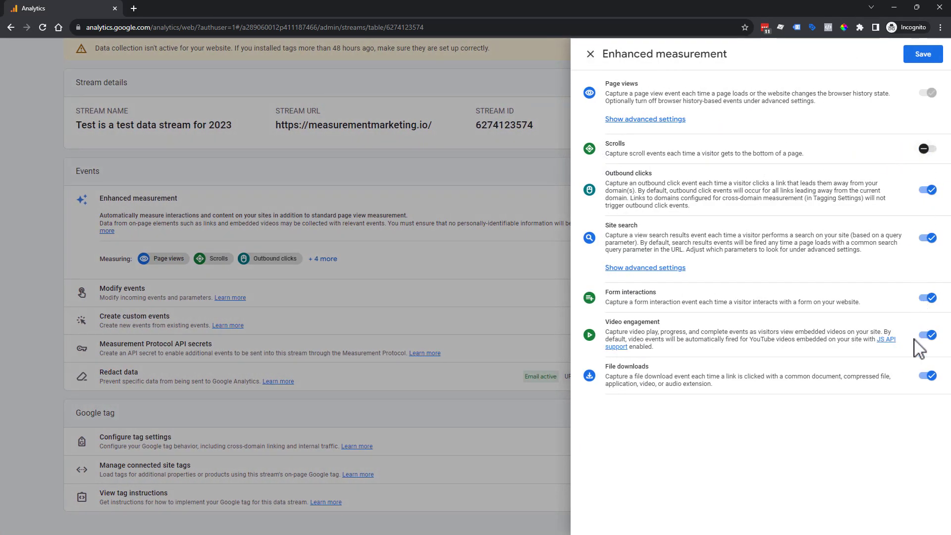
pyautogui.click(926, 190)
pyautogui.click(927, 190)
pyautogui.click(590, 54)
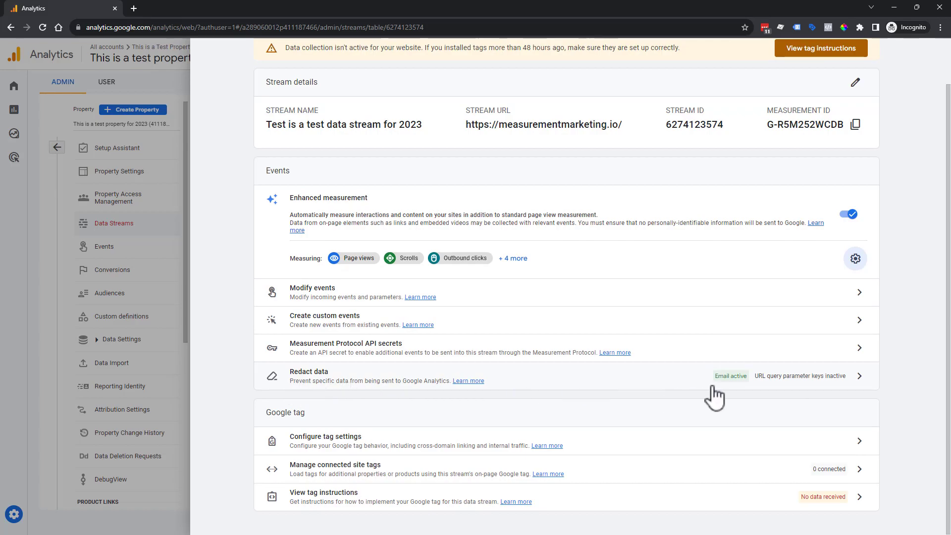
# - Examine the stream's data redaction settings with the redaction test and help article, and return to the stream details
pyautogui.click(595, 377)
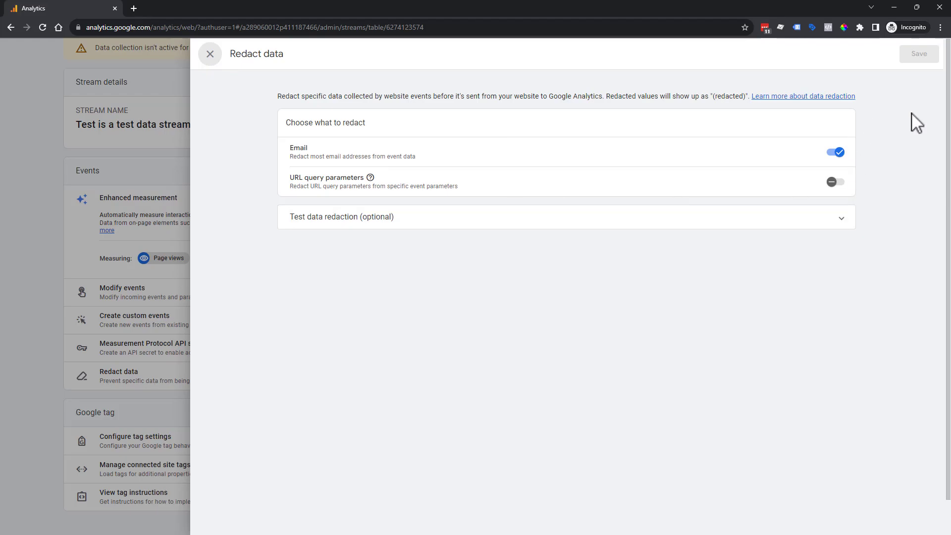
pyautogui.click(768, 218)
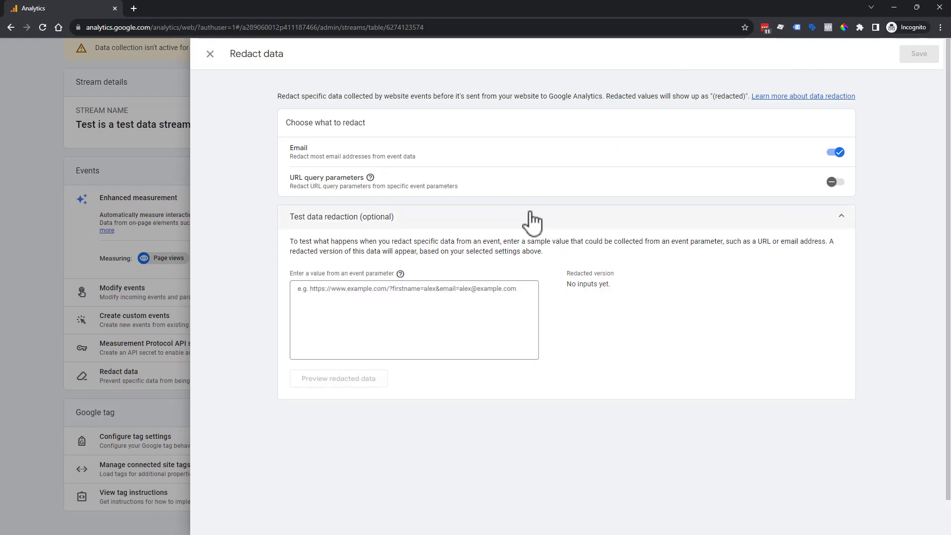
pyautogui.click(792, 97)
pyautogui.click(65, 9)
pyautogui.click(171, 148)
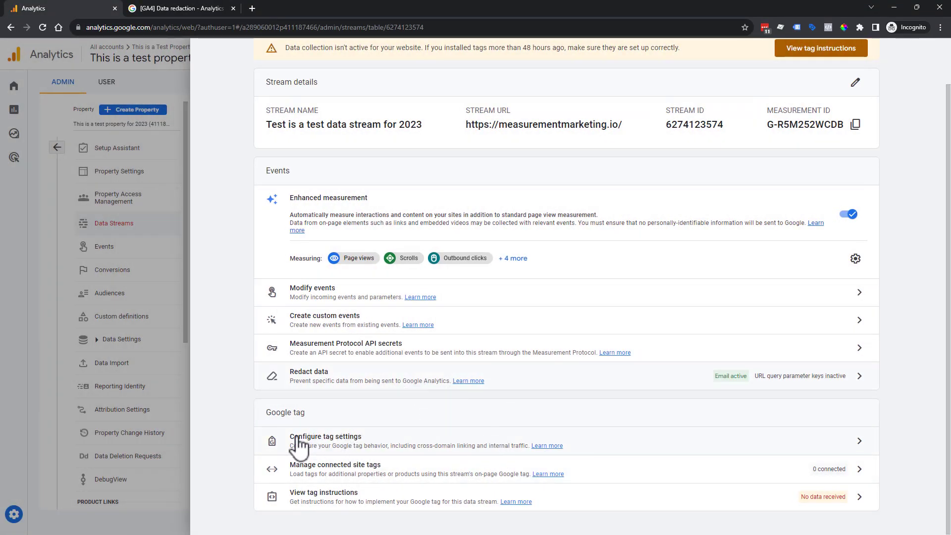
# - Review the full list of Google tag settings and the cross-domain linking configuration, and return to the stream details
pyautogui.click(418, 452)
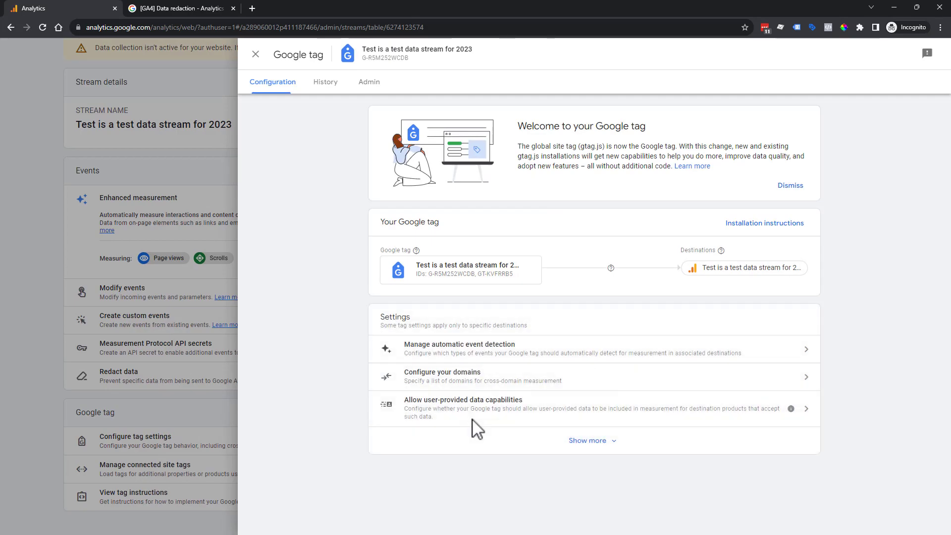
pyautogui.click(585, 442)
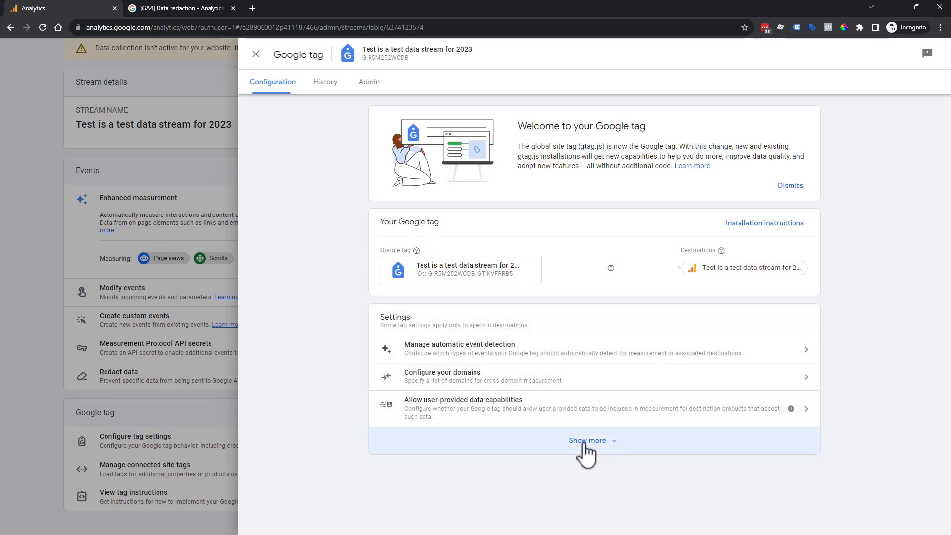
pyautogui.scroll(-2, 352, 396)
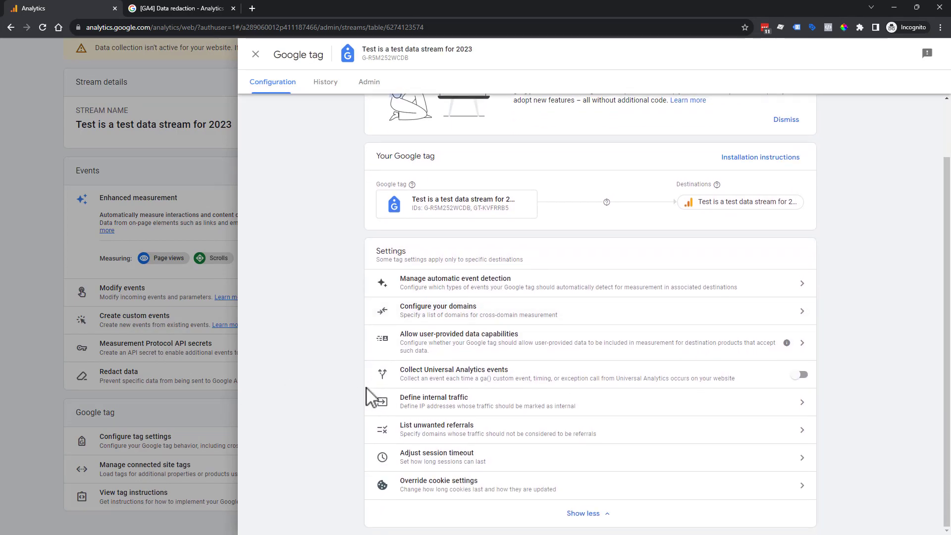
pyautogui.click(411, 317)
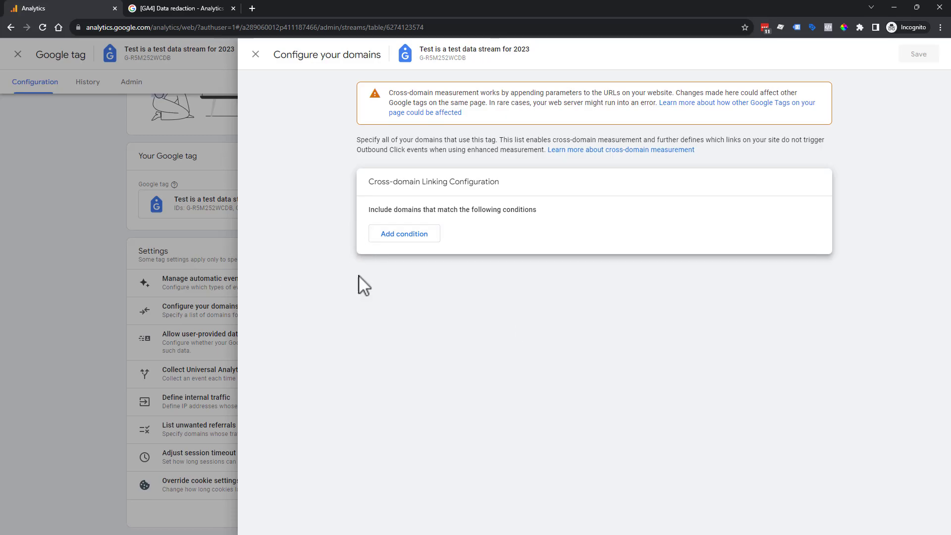
pyautogui.click(112, 256)
pyautogui.click(112, 256)
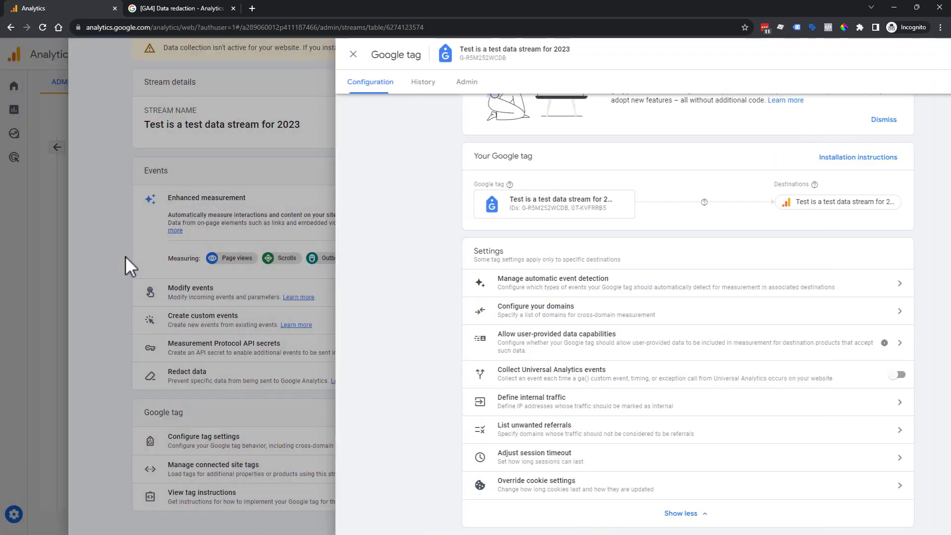
# - Set the session timeout in the stream's Google tag settings to 45 minutes and save it
pyautogui.click(425, 441)
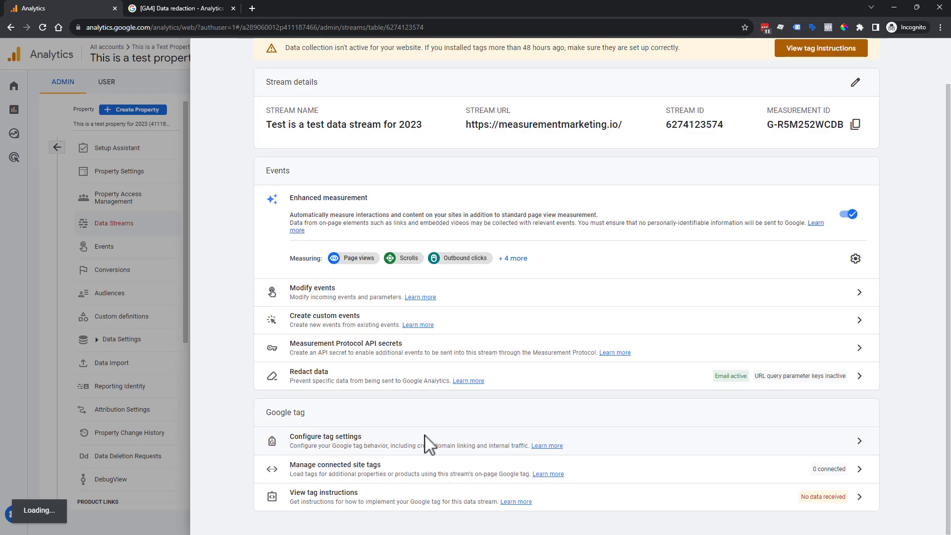
pyautogui.click(599, 441)
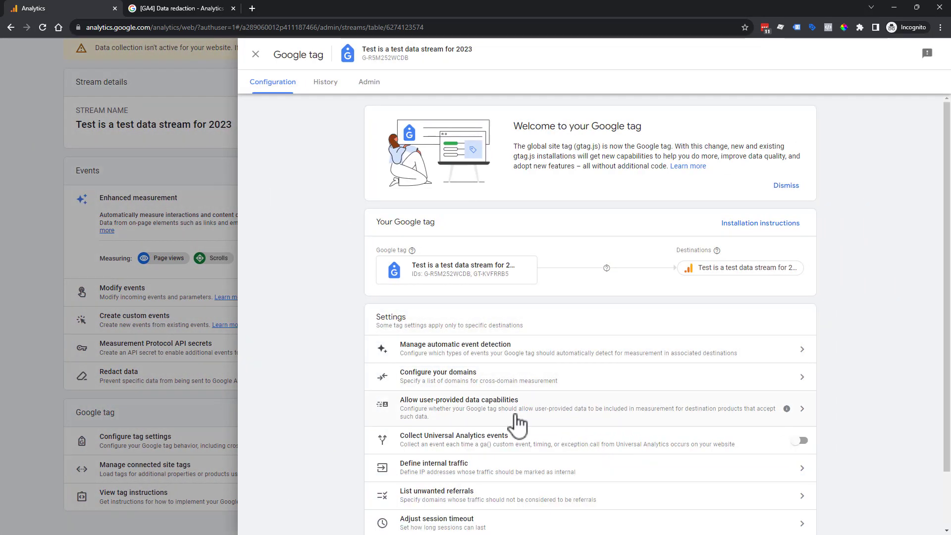
pyautogui.scroll(-2, 570, 381)
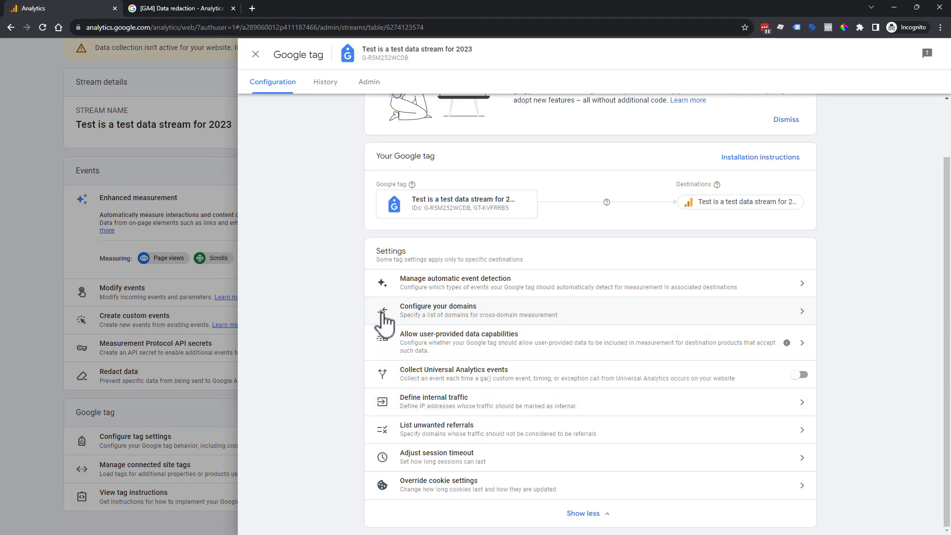
pyautogui.click(427, 460)
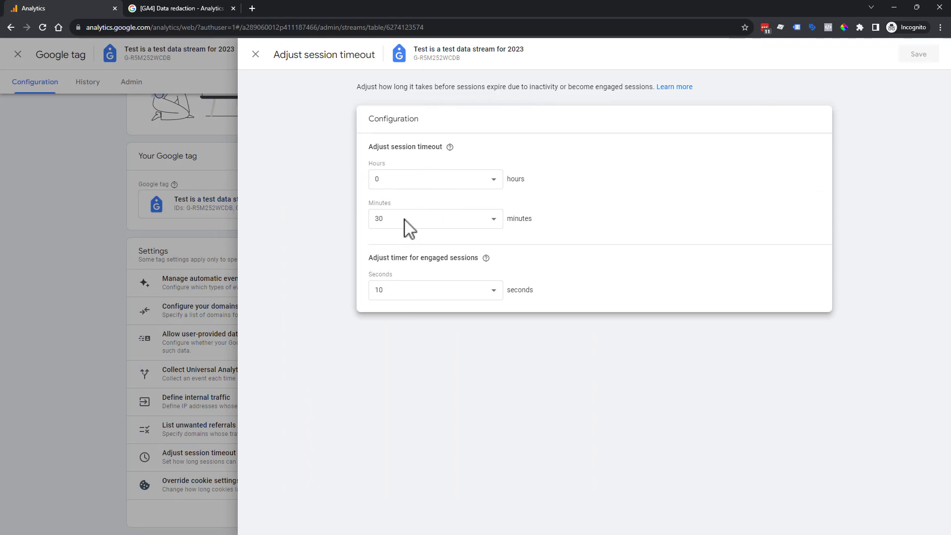
pyautogui.click(404, 220)
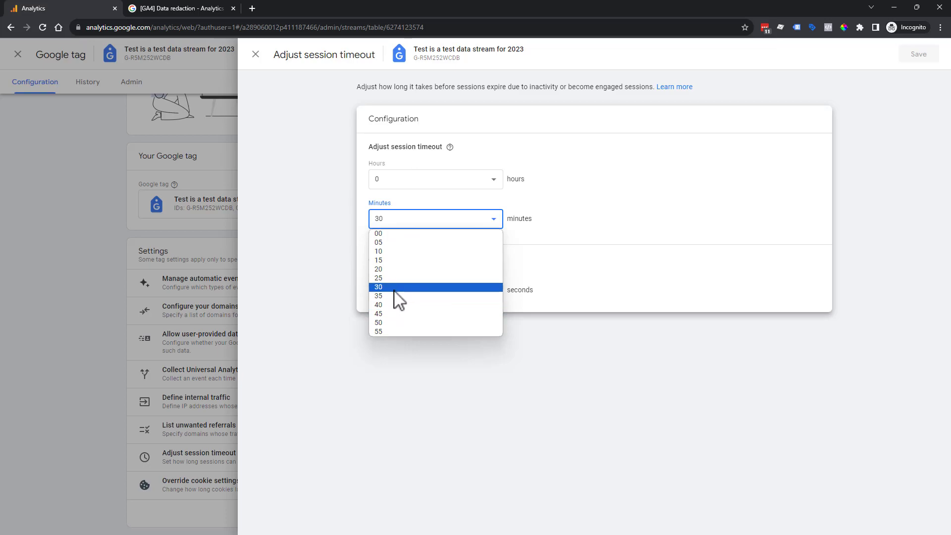
pyautogui.click(394, 290)
pyautogui.click(405, 224)
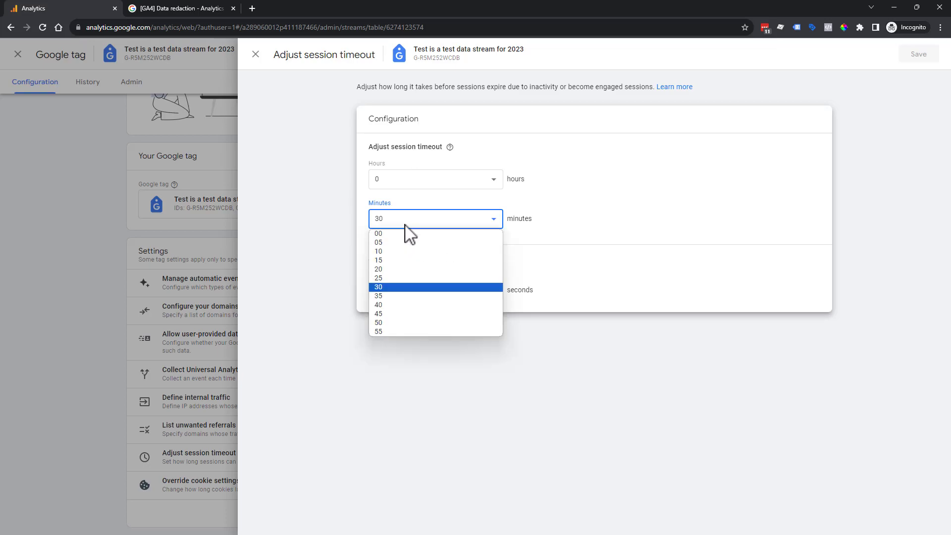
pyautogui.click(421, 313)
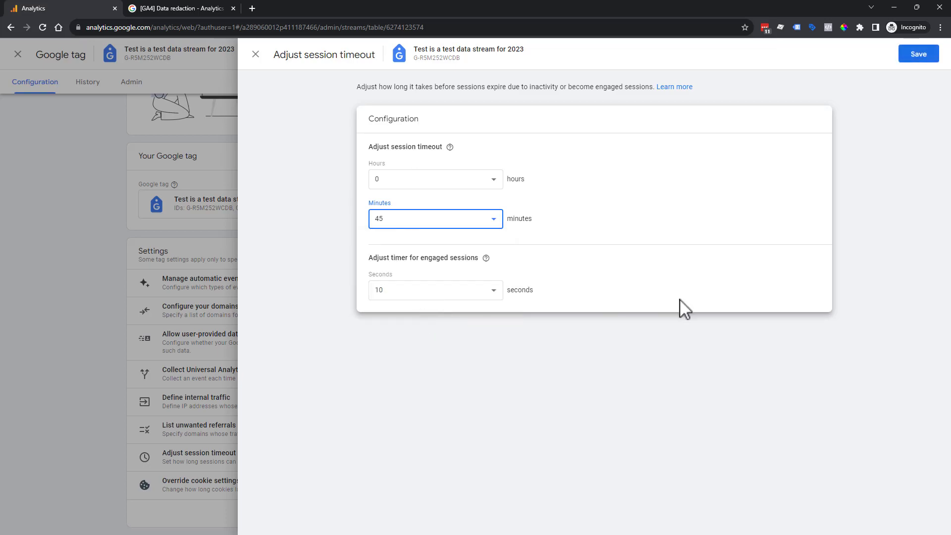
pyautogui.click(918, 54)
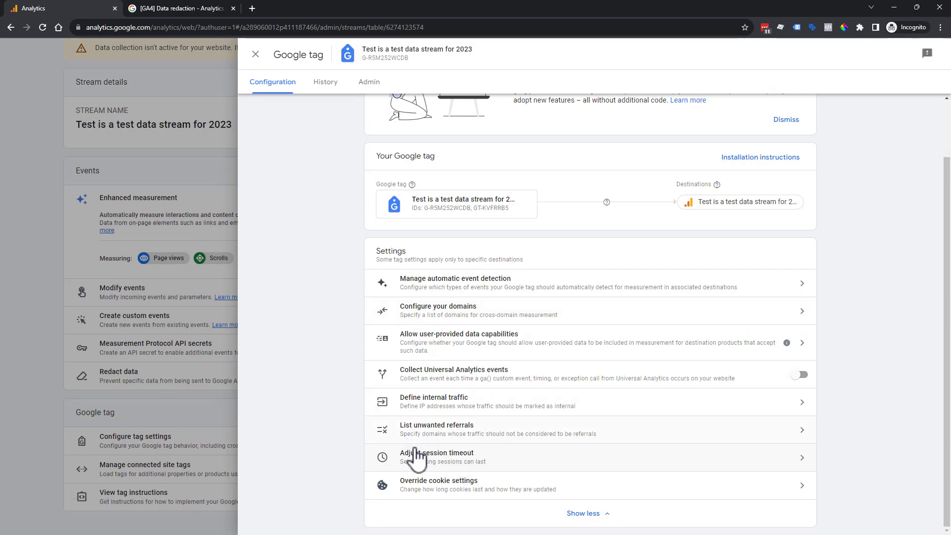
# - Close the Google tag settings and web stream details, and return to the main Admin page
pyautogui.click(255, 55)
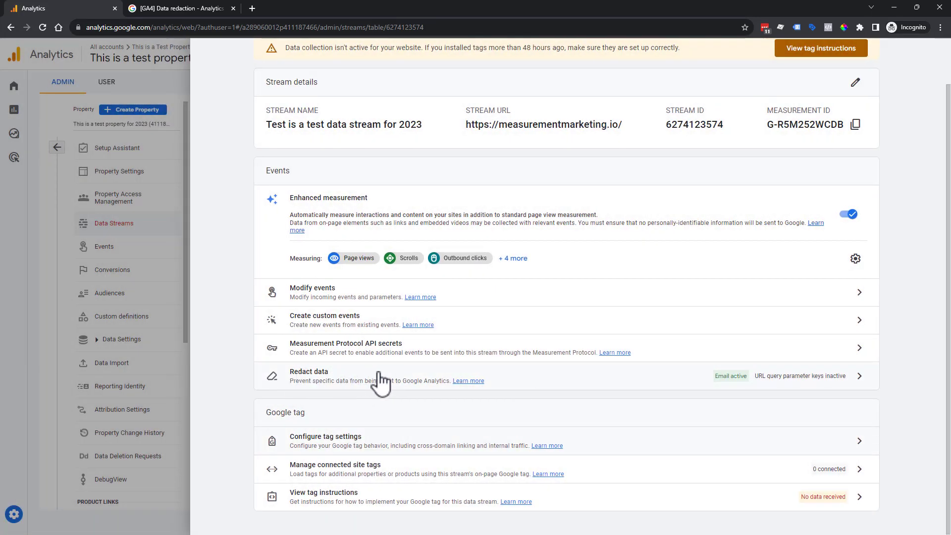
pyautogui.click(188, 242)
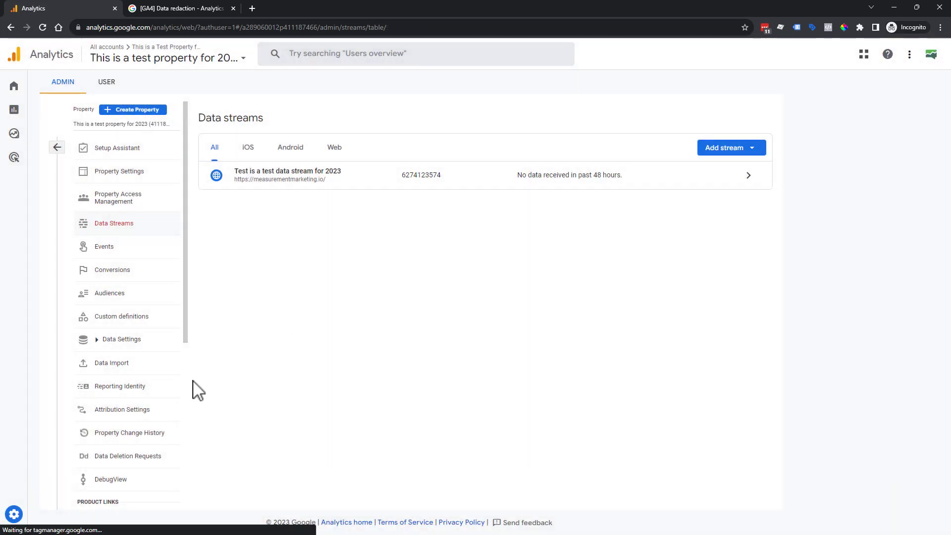
pyautogui.scroll(-2, 136, 382)
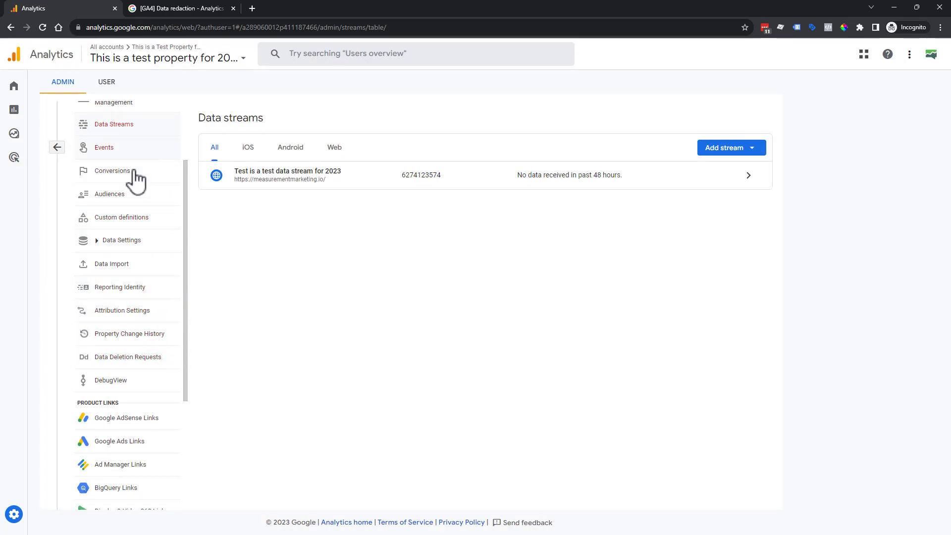
pyautogui.click(57, 149)
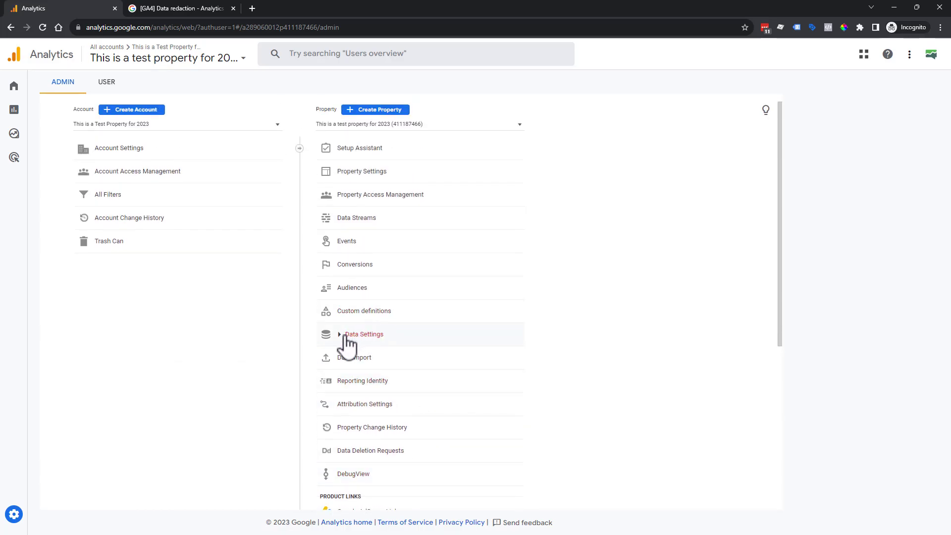
# - Examine the property's data collection settings, including Google signals, the advanced ads personalization settings and the user data collection acknowledgement
pyautogui.click(349, 334)
pyautogui.click(362, 354)
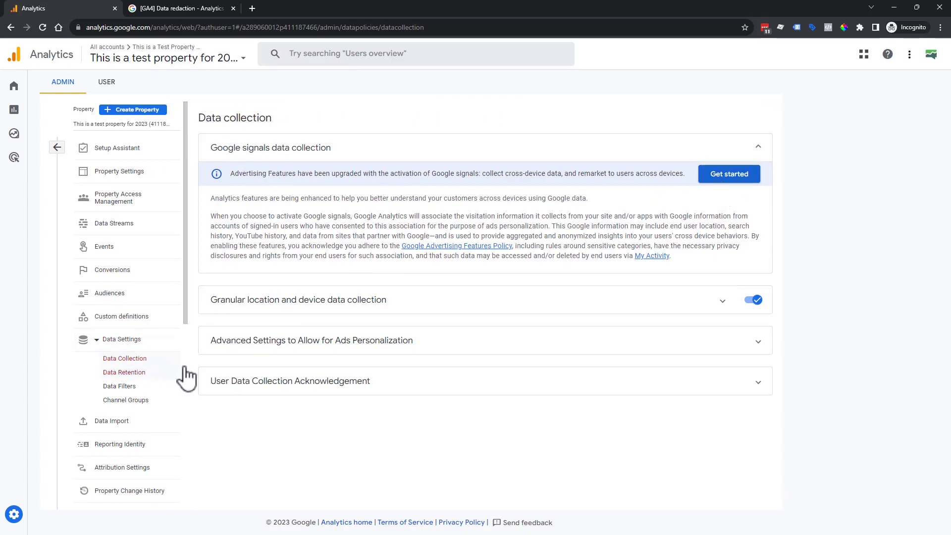
pyautogui.click(394, 353)
pyautogui.scroll(-1, 346, 396)
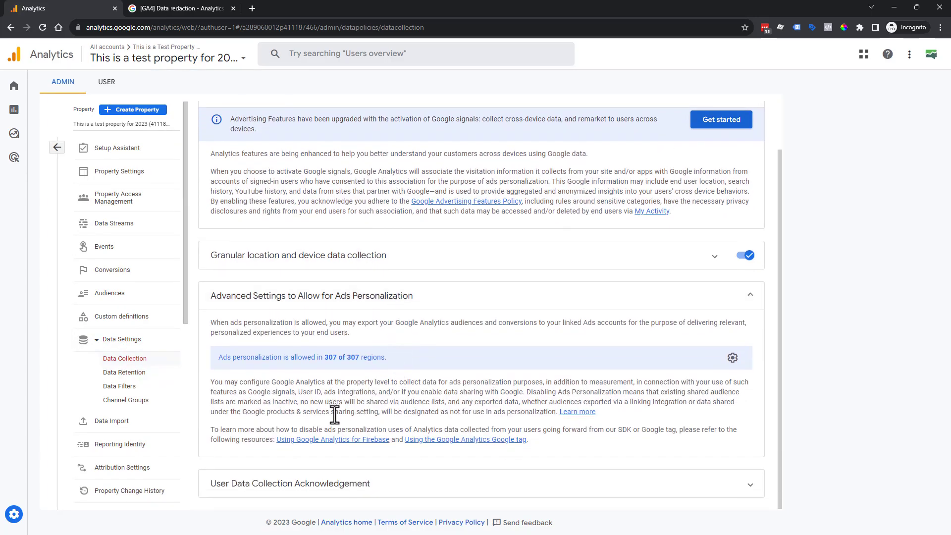
pyautogui.click(395, 487)
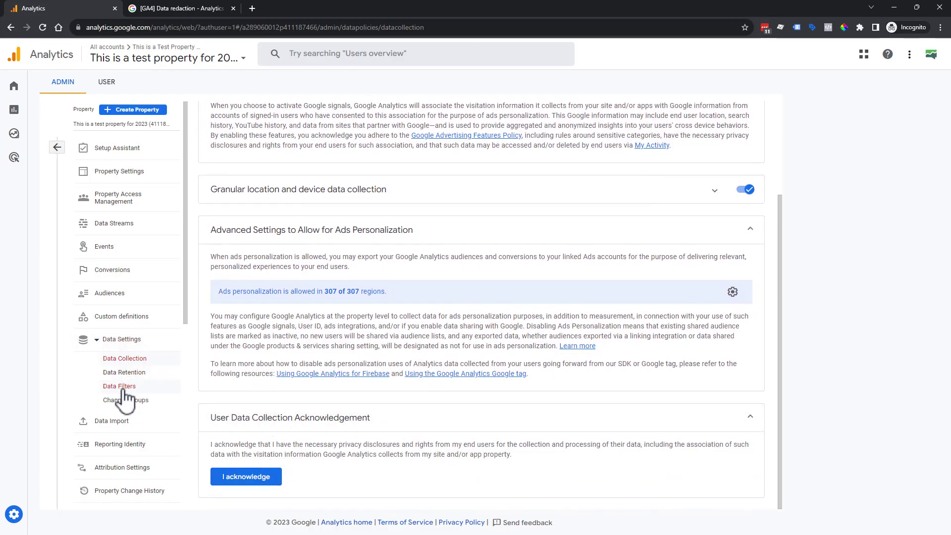
pyautogui.click(125, 341)
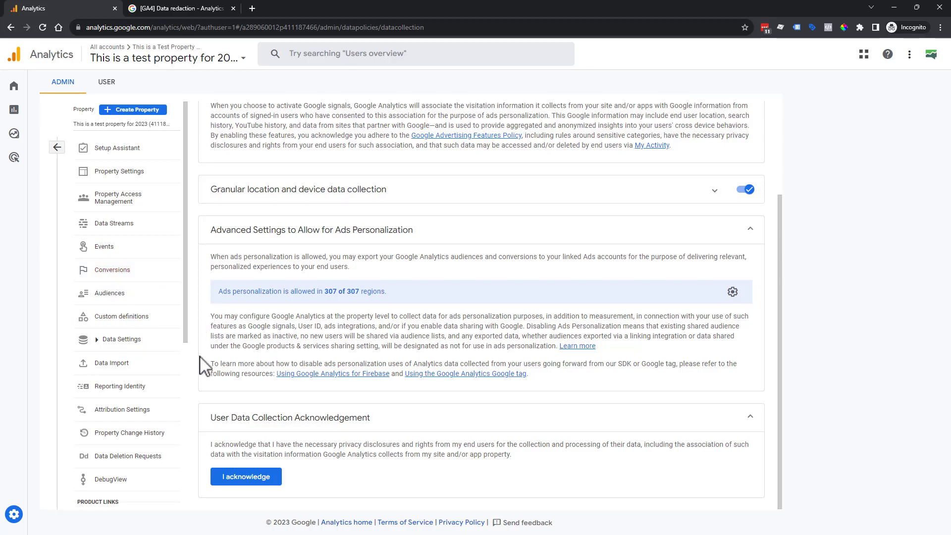
pyautogui.scroll(-1, 133, 312)
pyautogui.scroll(1, 134, 316)
pyautogui.scroll(1, 570, 346)
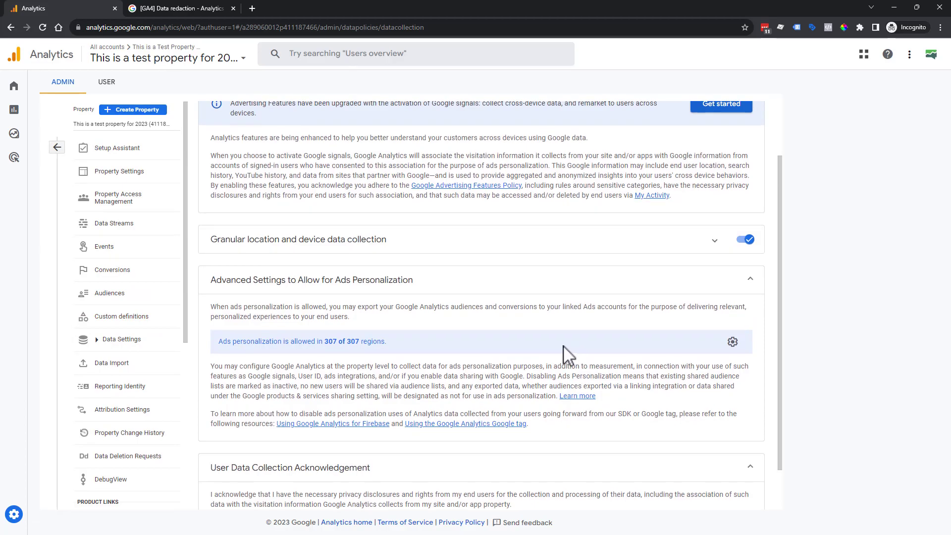
pyautogui.scroll(2, 565, 354)
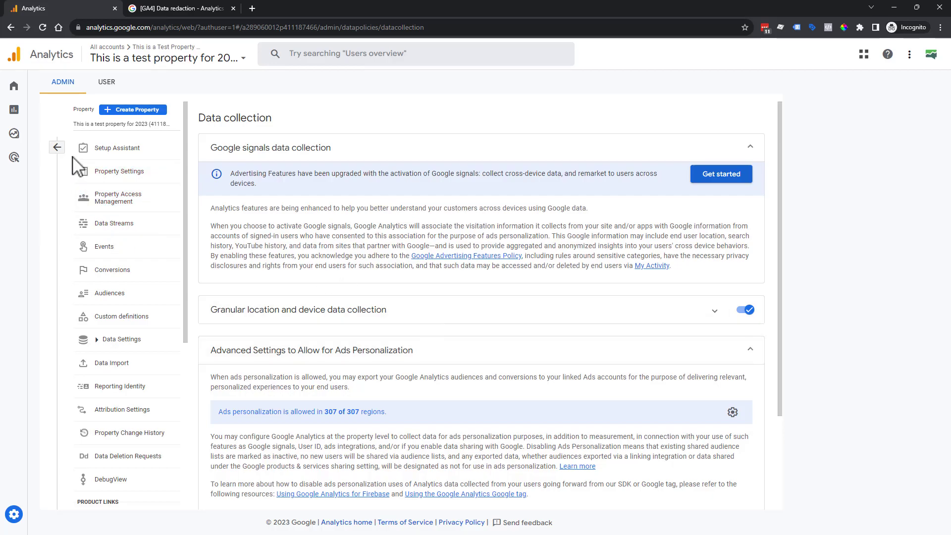
# - Review the Google tag installation instructions for the web data stream, including the manual install code, and return to the stream details
pyautogui.click(125, 225)
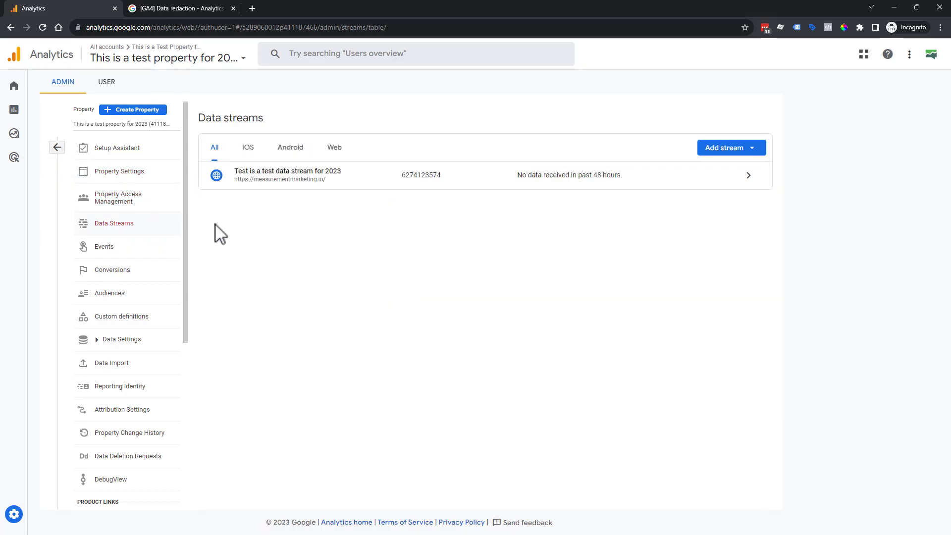
pyautogui.click(456, 181)
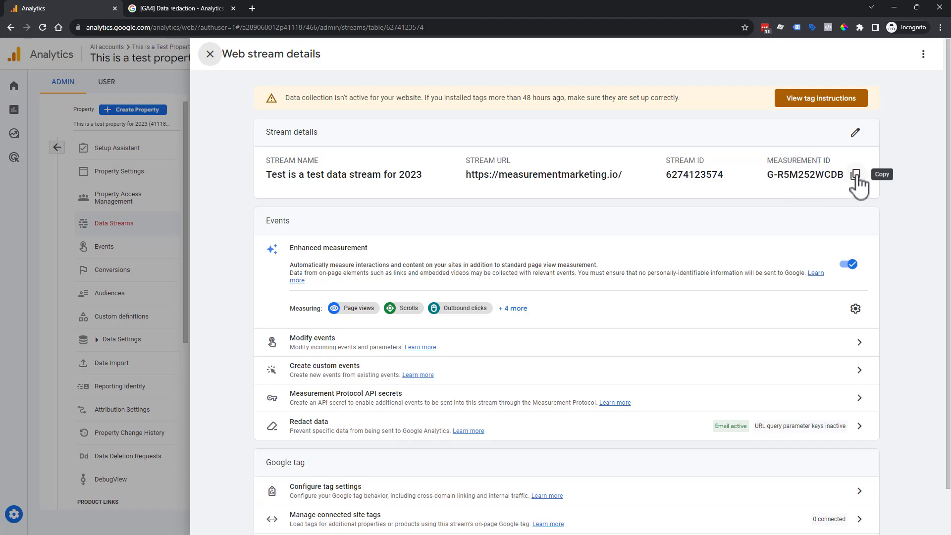
pyautogui.scroll(-1, 577, 411)
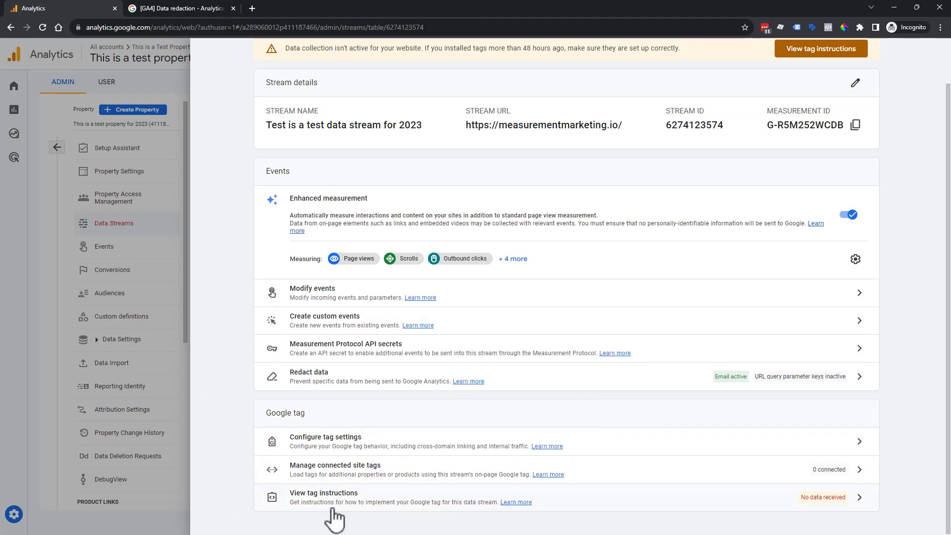
pyautogui.click(744, 508)
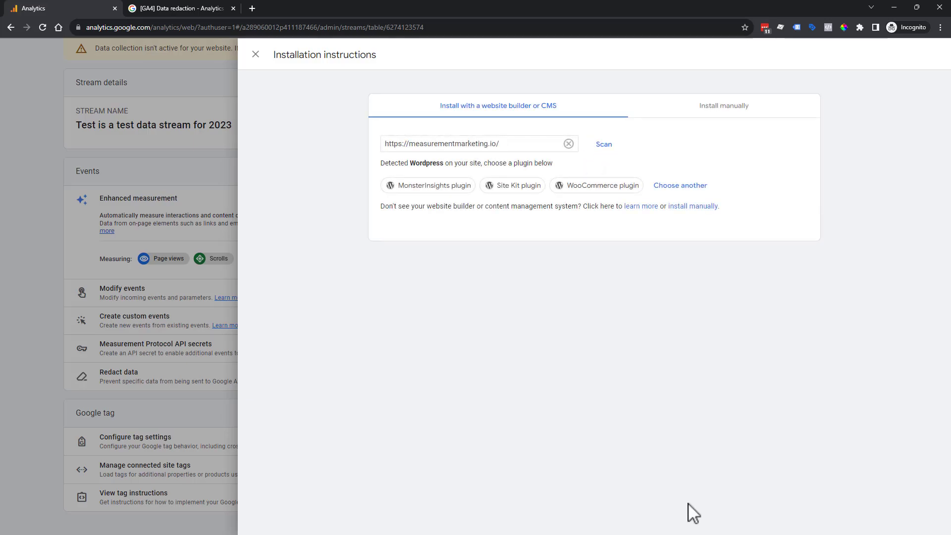
pyautogui.click(712, 113)
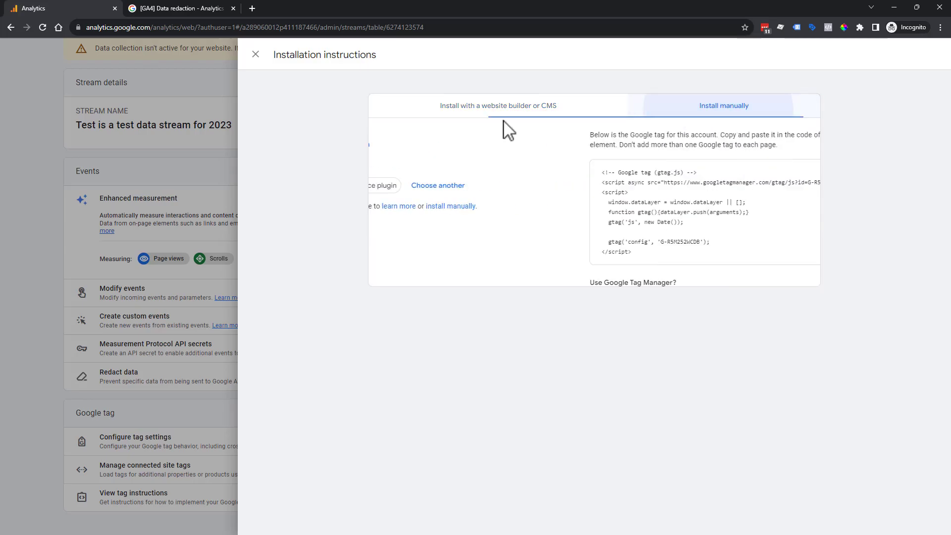
pyautogui.click(256, 55)
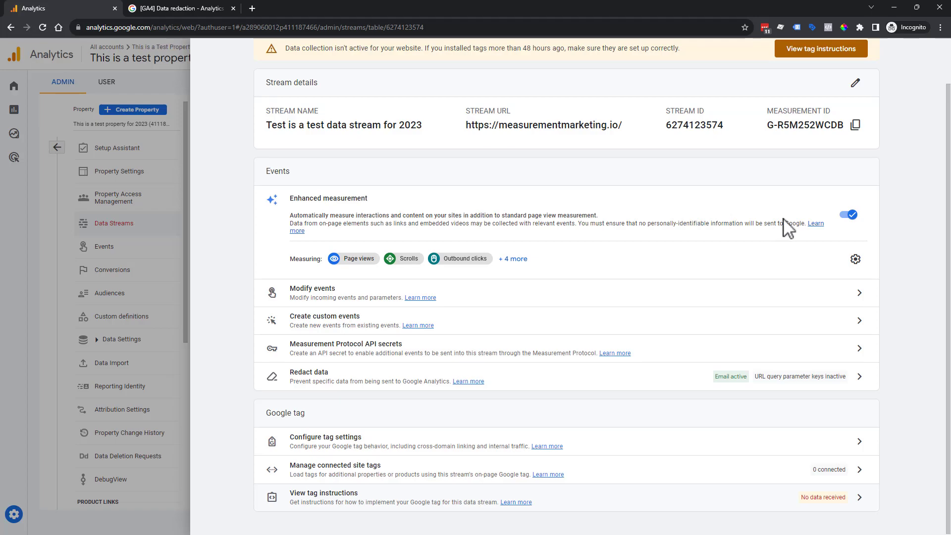
pyautogui.click(891, 14)
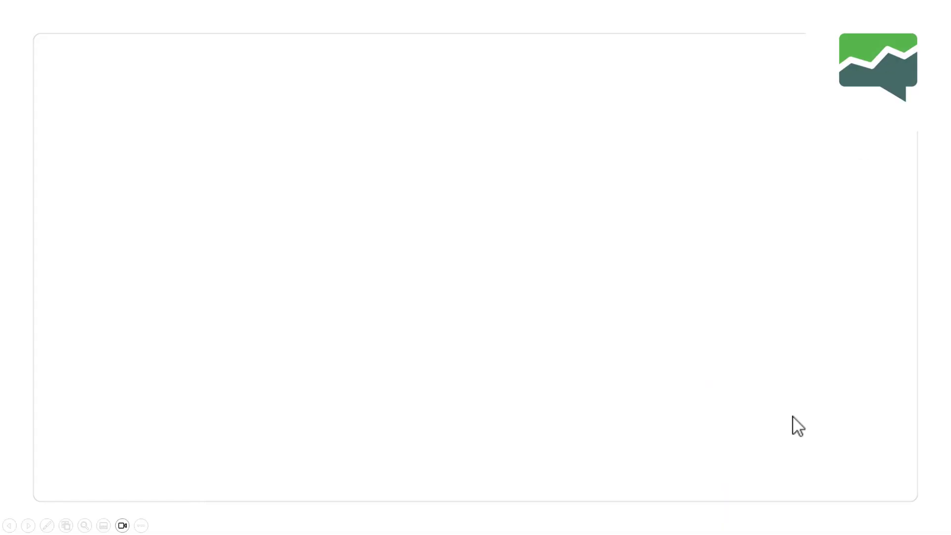
pyautogui.click(792, 416)
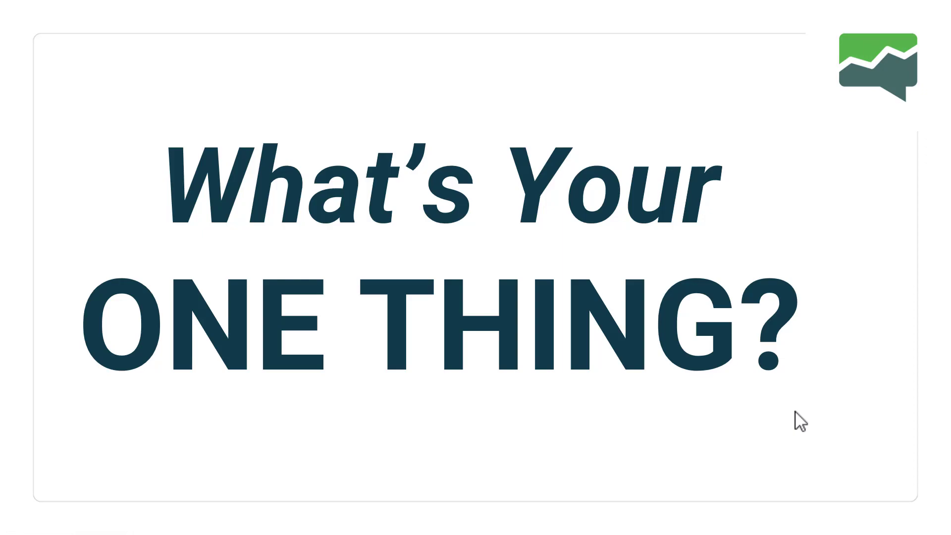
pyautogui.click(827, 439)
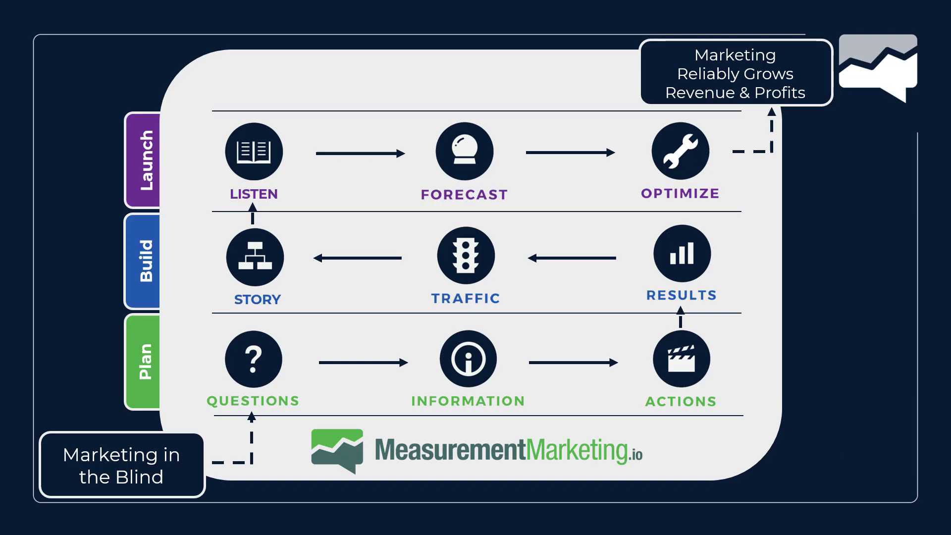
pyautogui.press('Right')
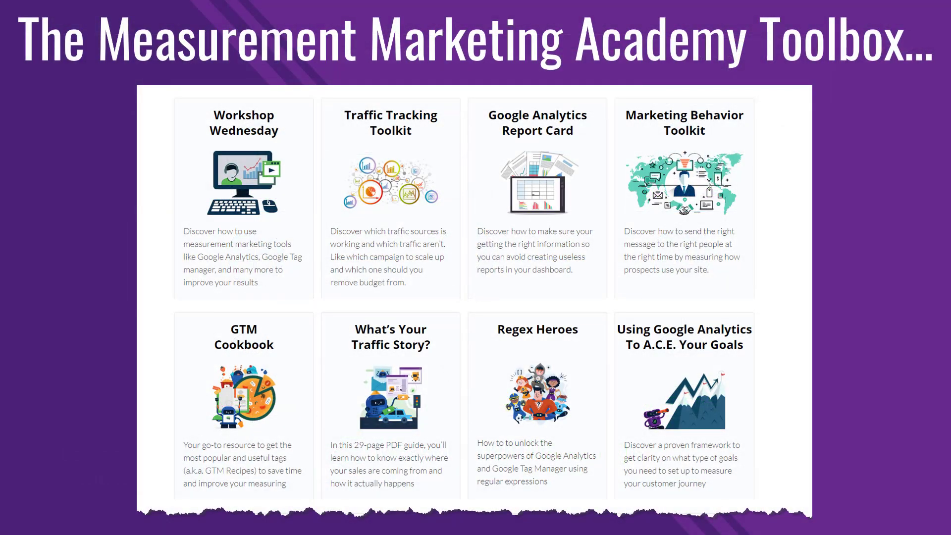